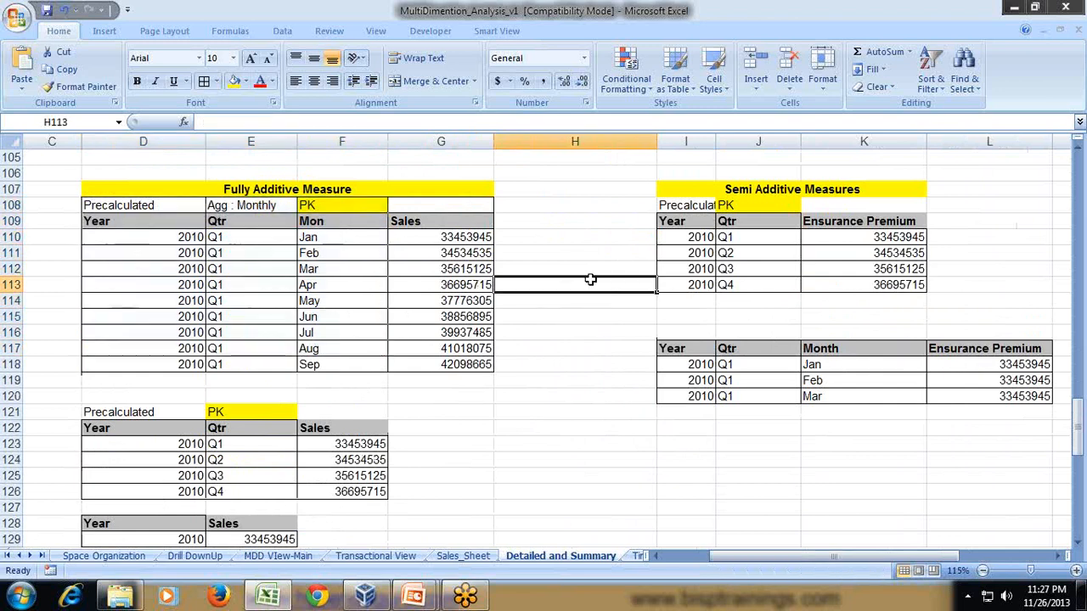
# Examine the Fully Additive Measure table's title, its Sales, Year, Qtr and Mon headers, and the monthly sales values
pyautogui.click(328, 189)
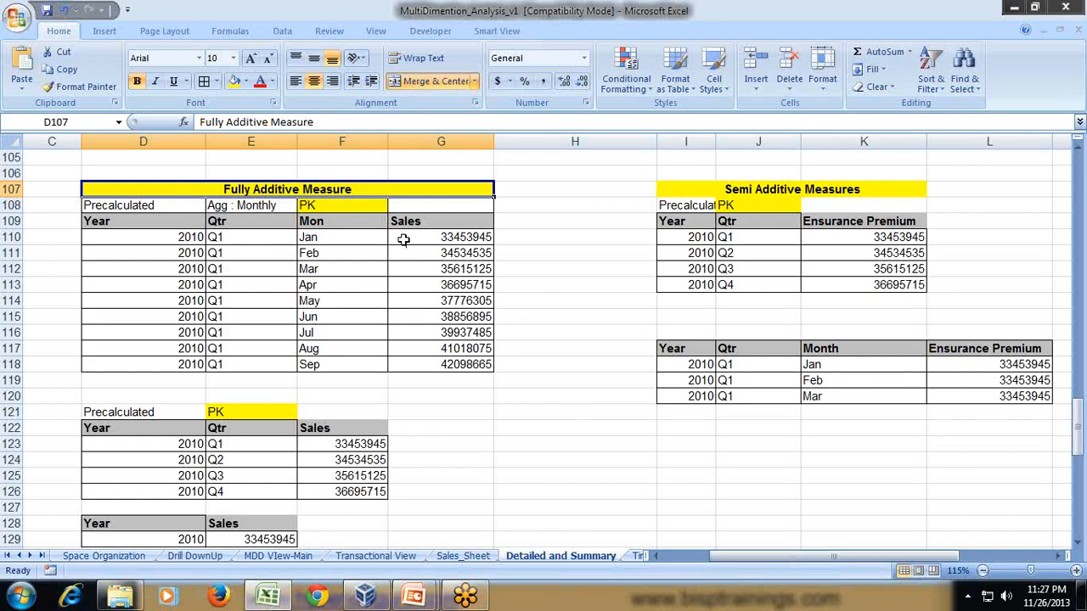
pyautogui.click(425, 223)
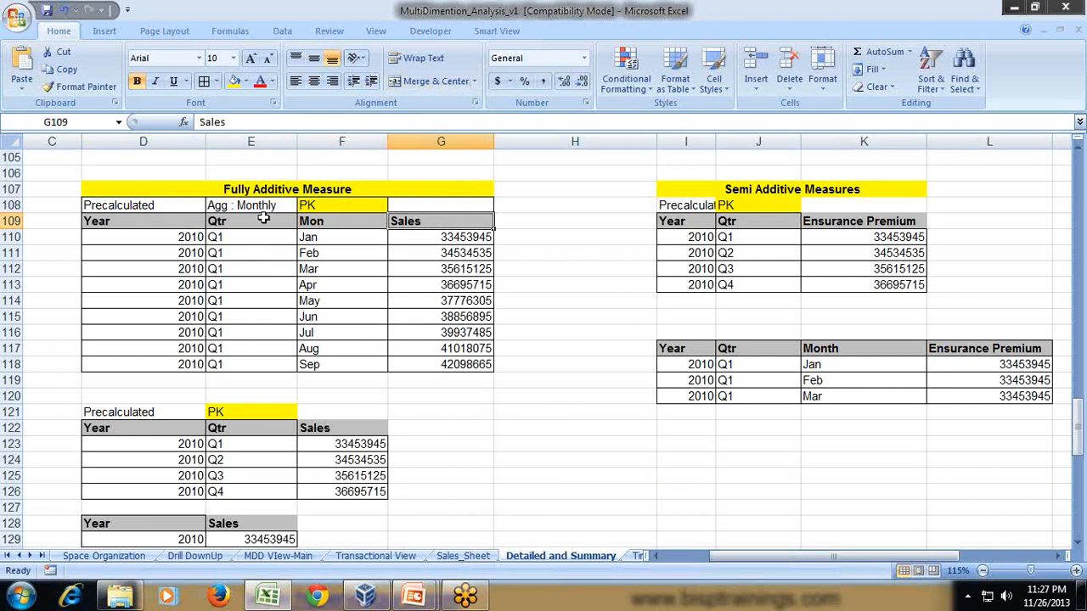
pyautogui.click(170, 223)
pyautogui.click(222, 223)
pyautogui.click(319, 223)
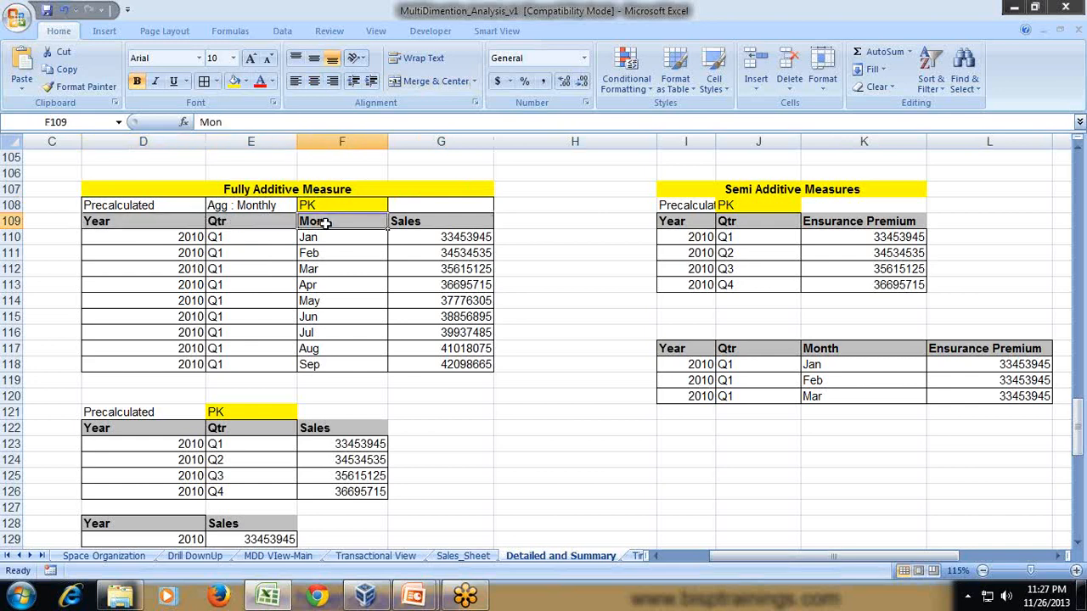
pyautogui.moveTo(450, 239); pyautogui.dragTo(458, 365)
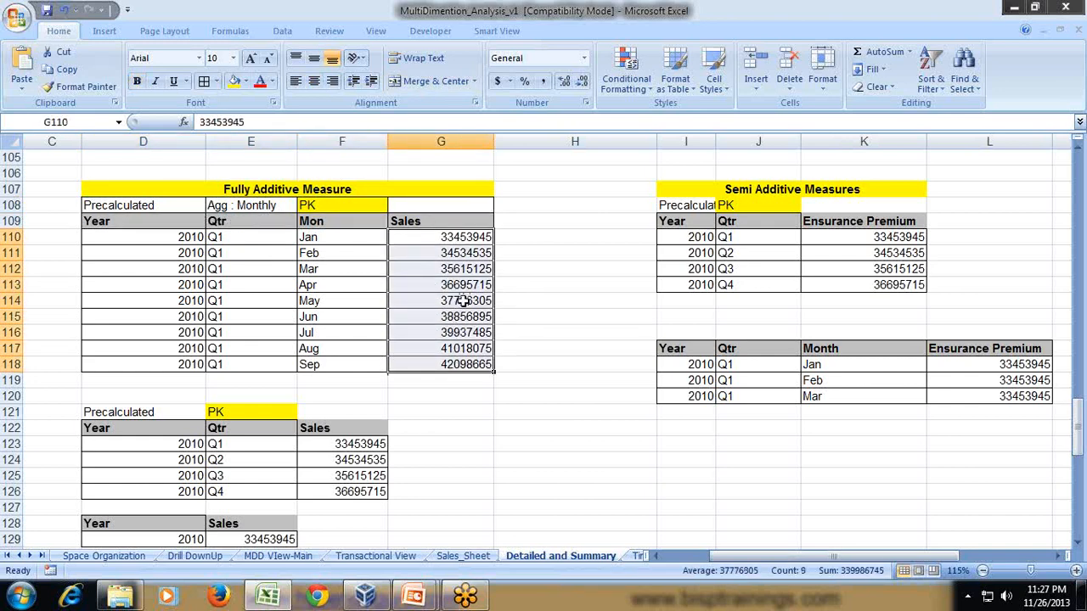
# Compare the quarterly and yearly sales tables with the monthly Q1 rows of the Fully Additive Measure table
pyautogui.scroll(-1, 554, 277)
pyautogui.moveTo(125, 363); pyautogui.dragTo(342, 439)
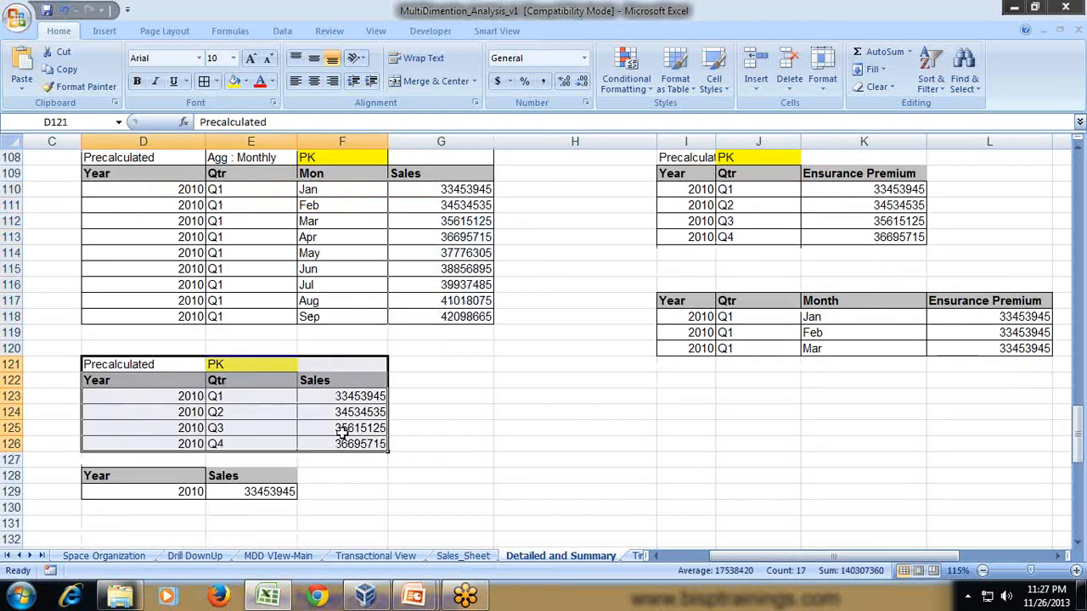
pyautogui.click(435, 348)
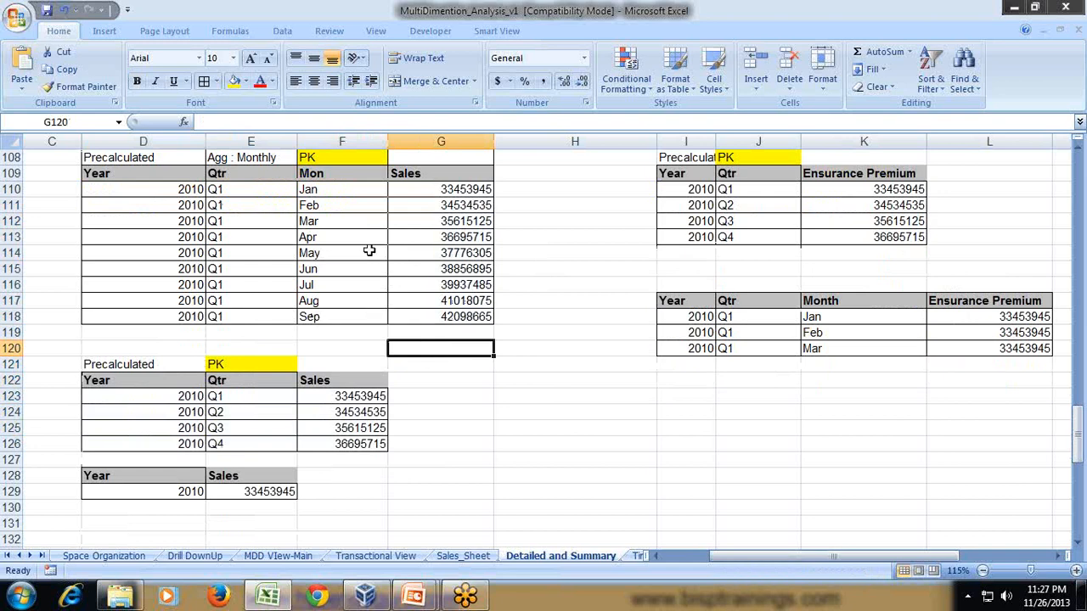
pyautogui.click(358, 201)
pyautogui.moveTo(266, 395); pyautogui.dragTo(326, 442)
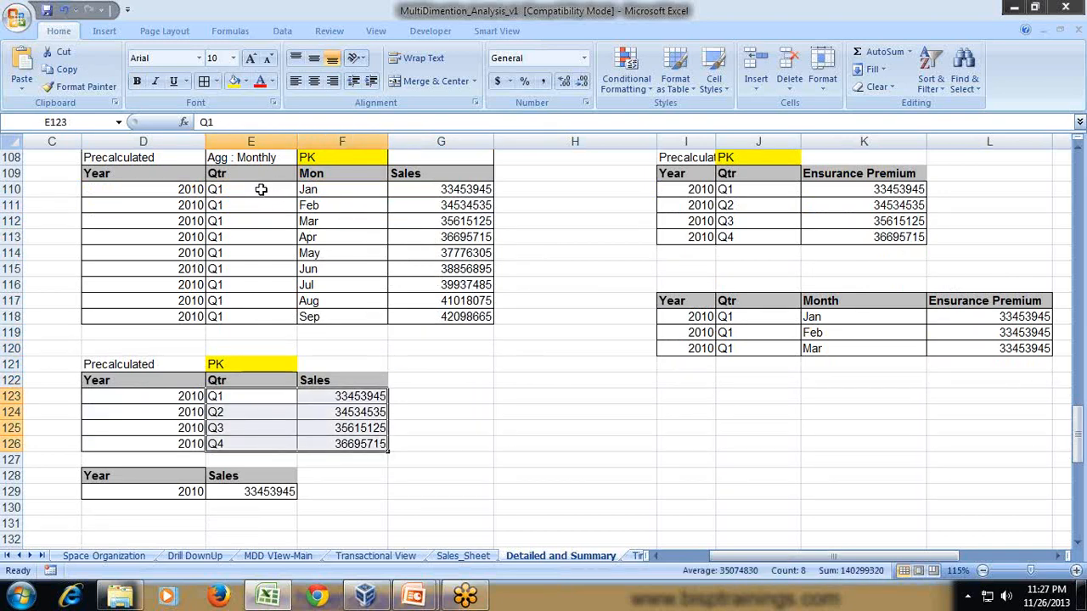
pyautogui.moveTo(260, 189); pyautogui.dragTo(262, 214)
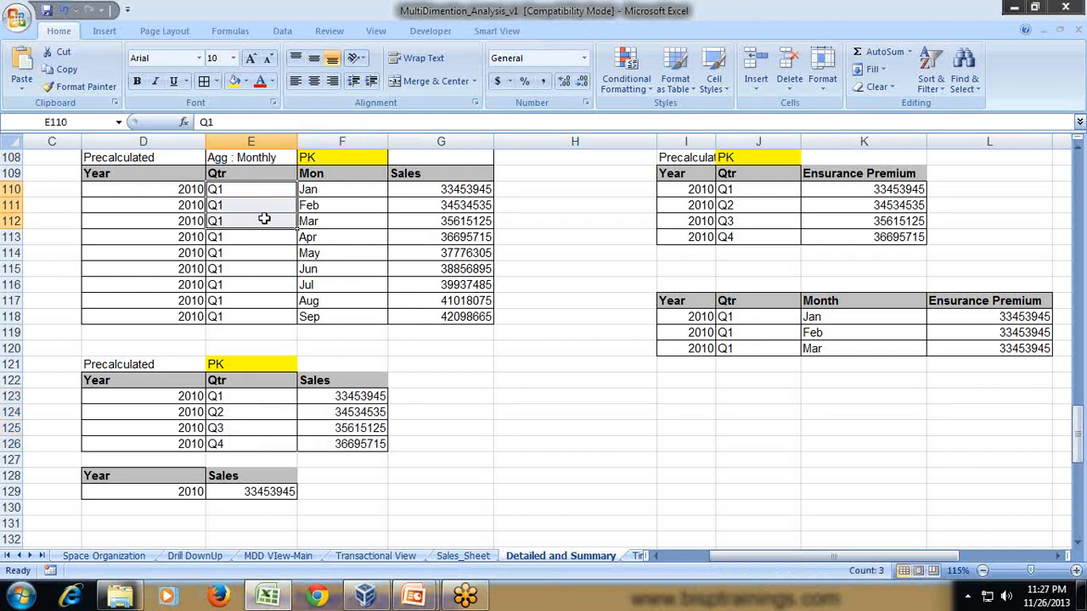
pyautogui.moveTo(352, 189); pyautogui.dragTo(454, 220)
pyautogui.click(455, 211)
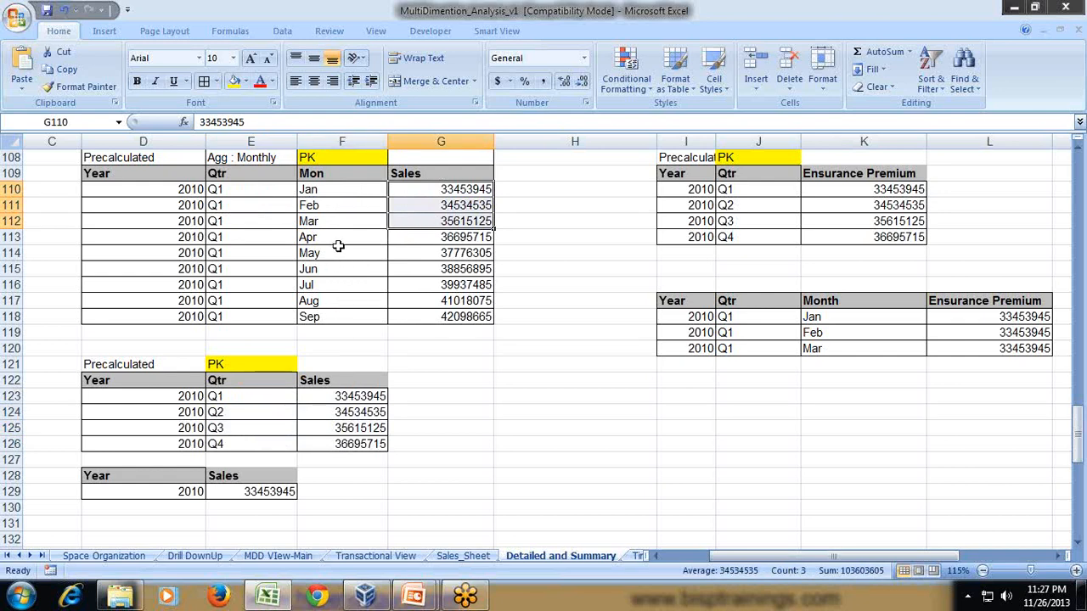
pyautogui.click(337, 210)
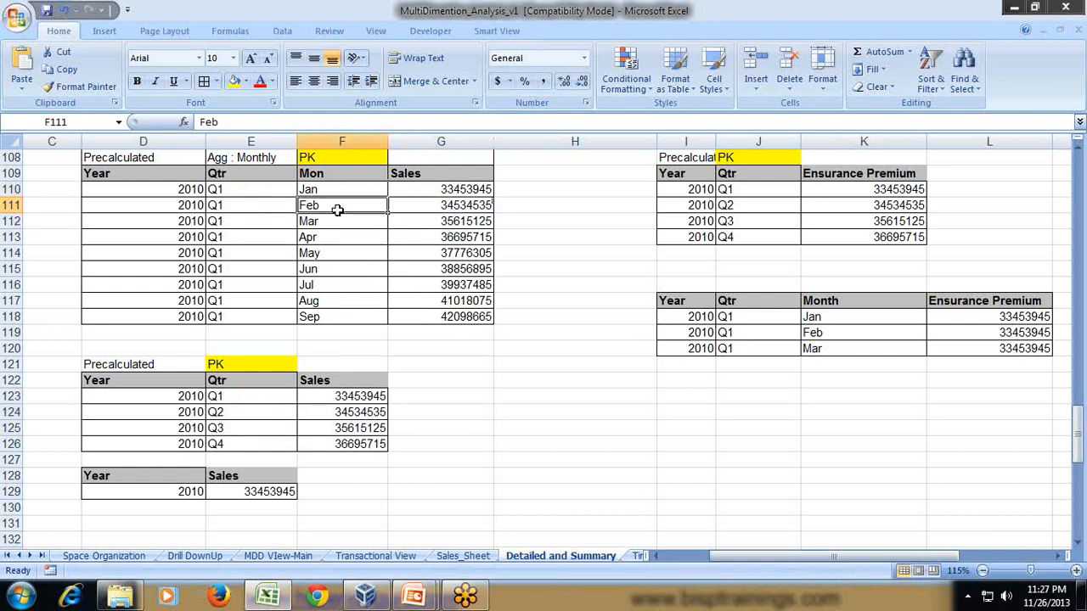
pyautogui.click(260, 205)
pyautogui.scroll(-1, 343, 302)
pyautogui.click(265, 442)
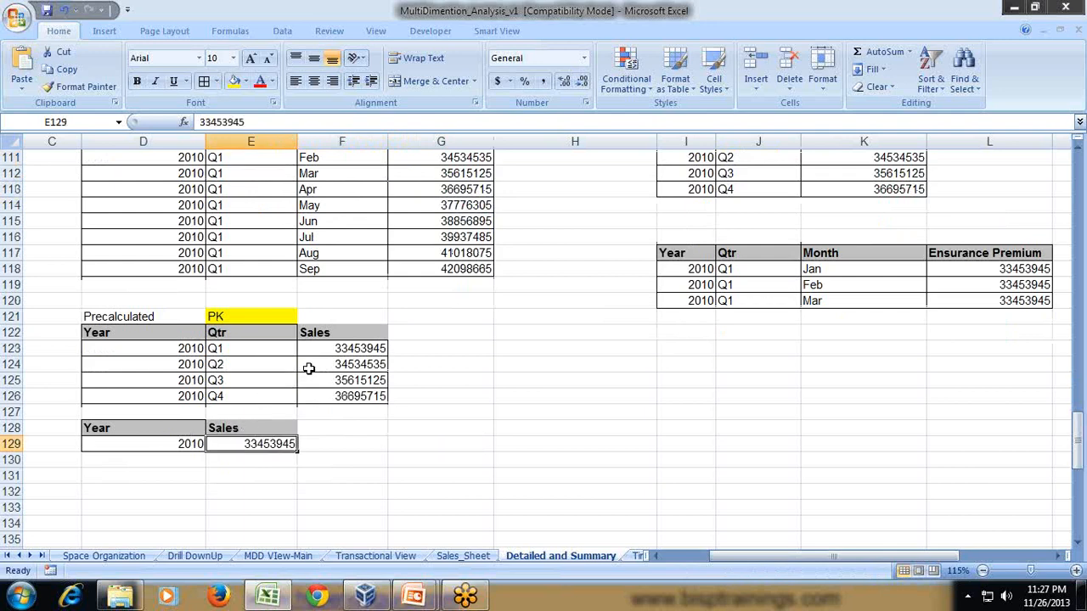
pyautogui.scroll(1, 311, 363)
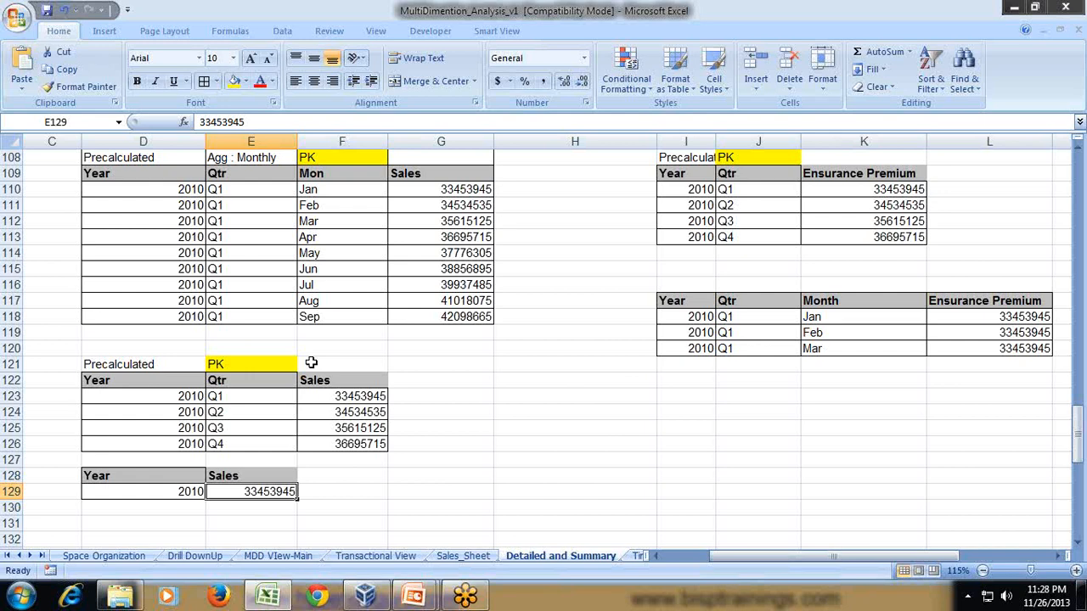
pyautogui.scroll(1, 457, 355)
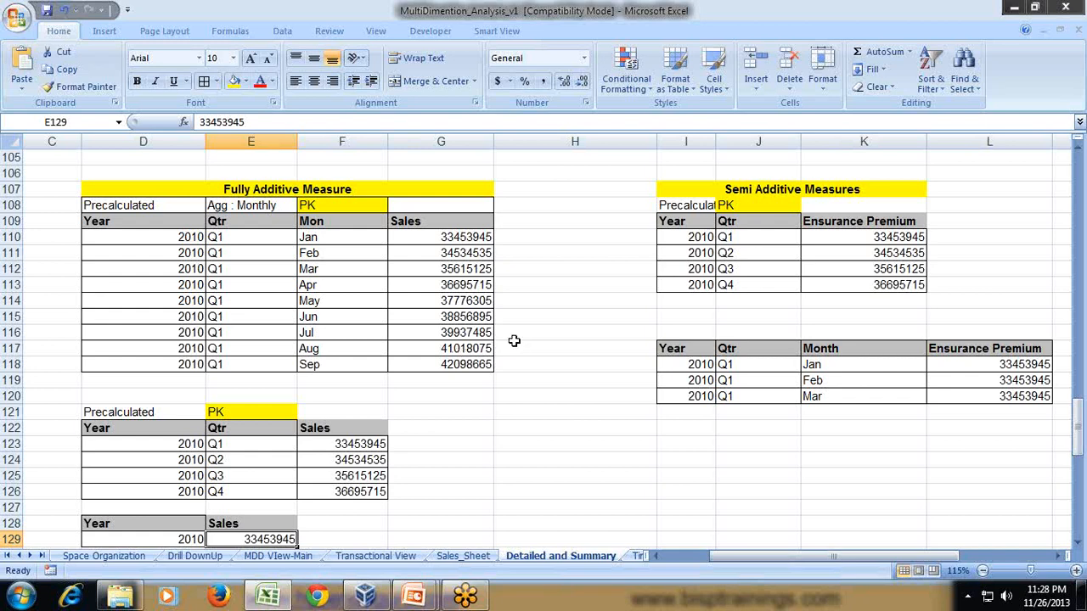
# Examine the Semi Additive Measures table, going through its Ensurance Premium values and its quarters
pyautogui.click(760, 193)
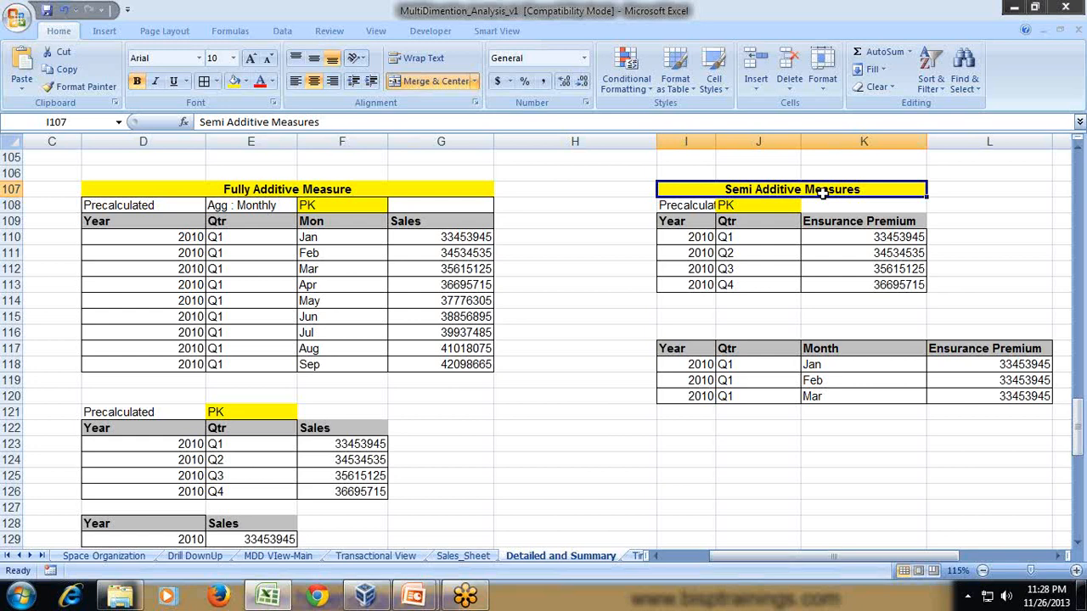
pyautogui.click(877, 222)
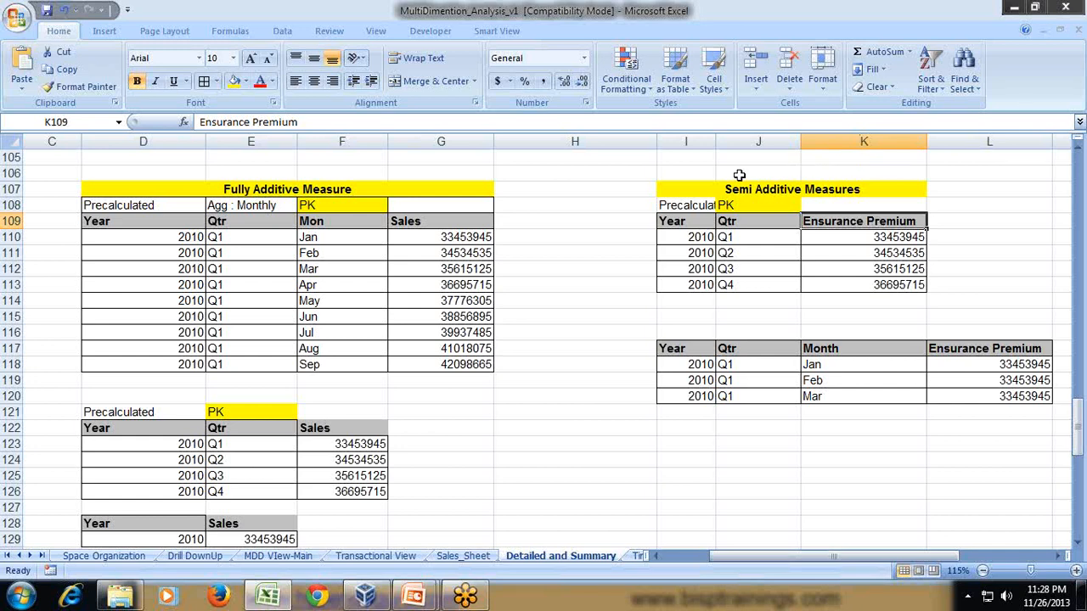
pyautogui.moveTo(686, 225); pyautogui.dragTo(865, 284)
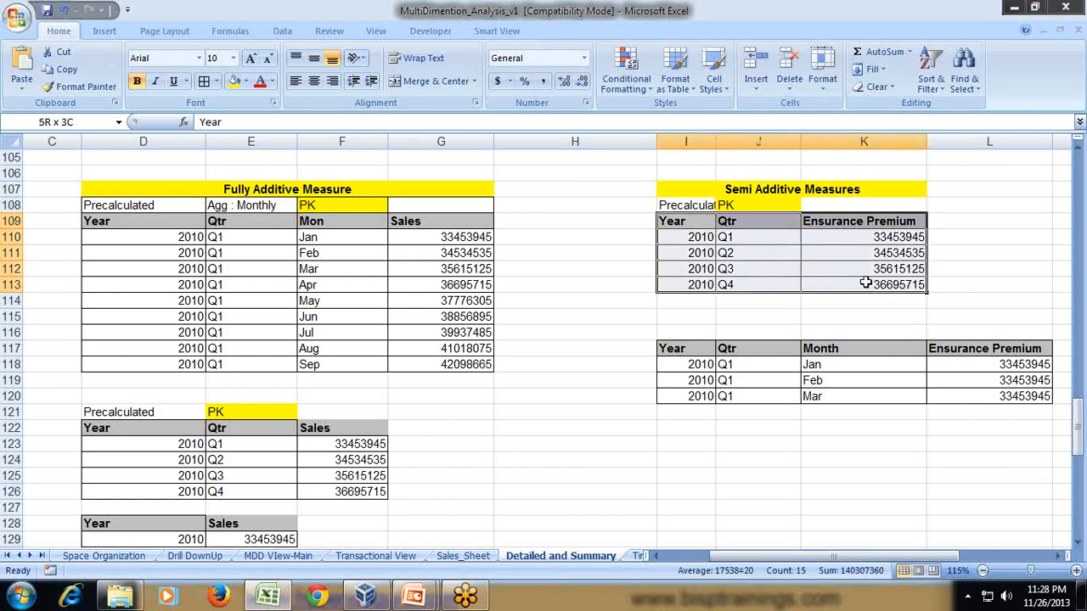
pyautogui.click(952, 251)
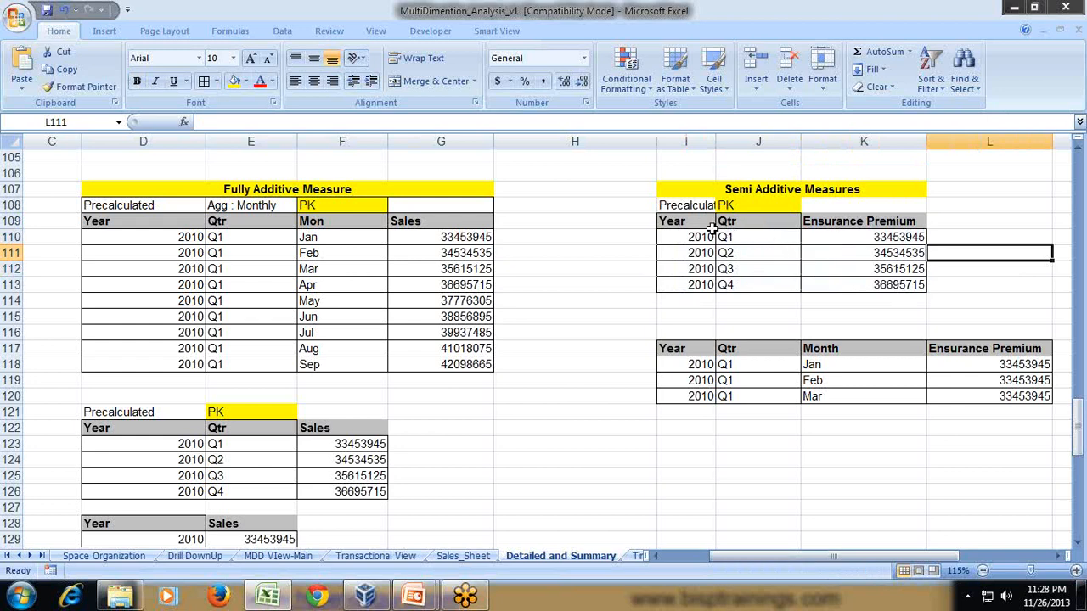
pyautogui.click(891, 239)
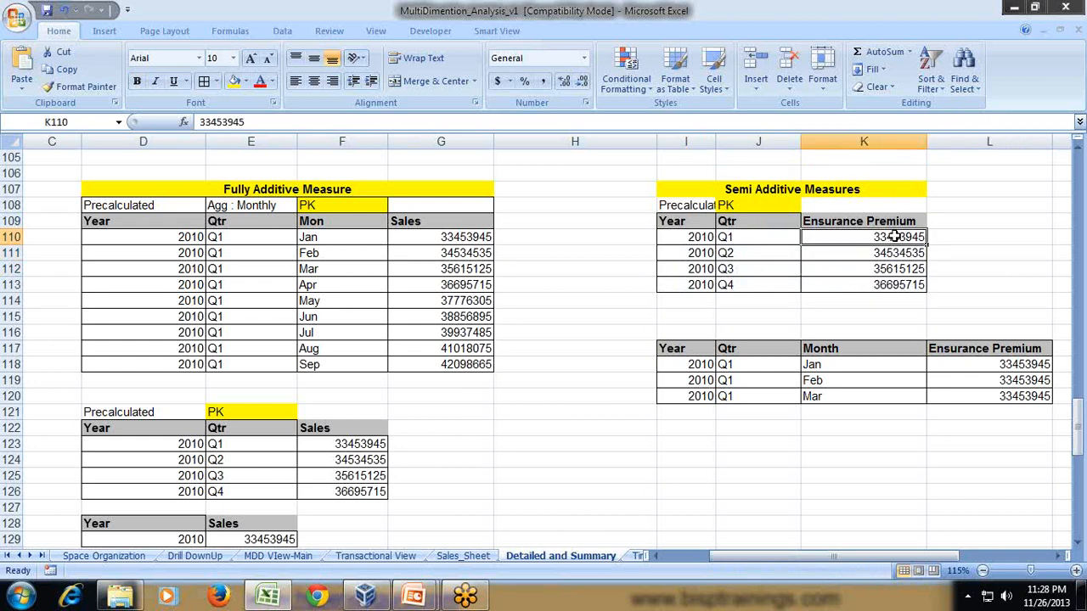
pyautogui.click(899, 253)
pyautogui.click(887, 265)
pyautogui.click(887, 282)
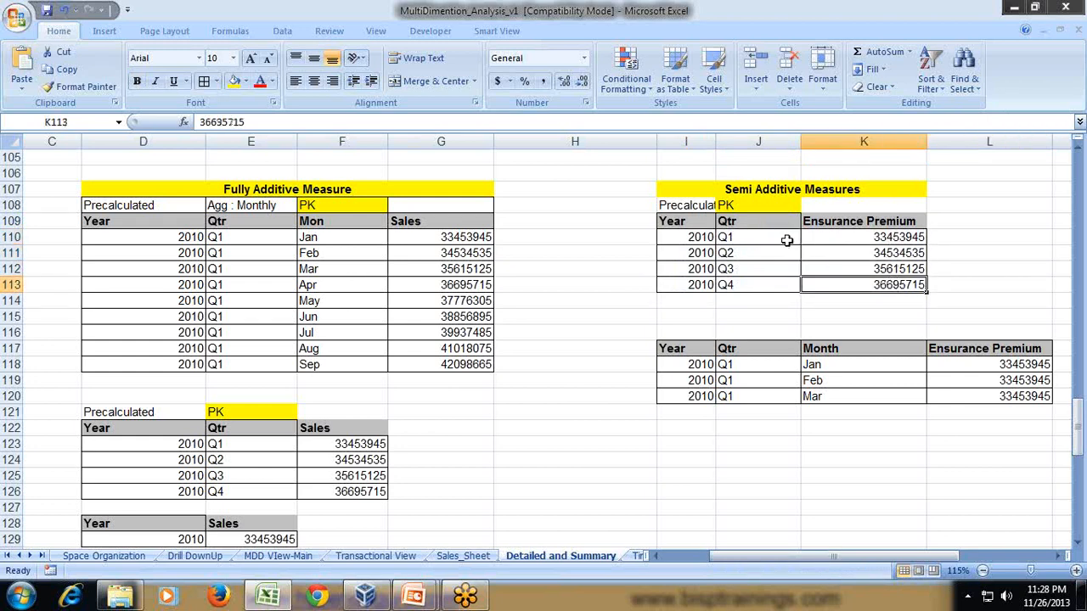
pyautogui.click(786, 240)
pyautogui.click(785, 255)
pyautogui.click(783, 265)
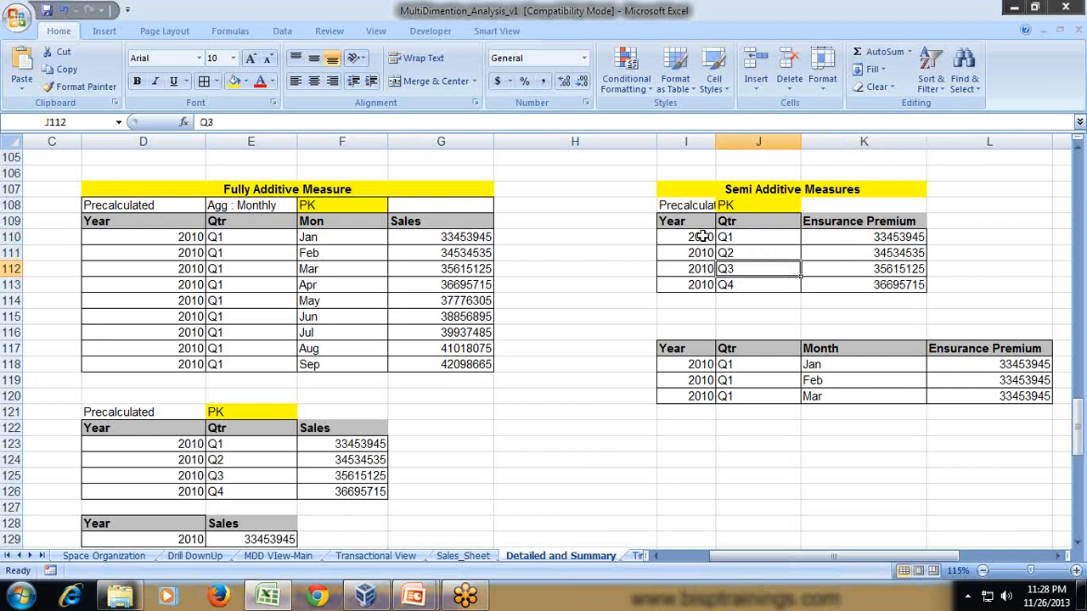
# Copy the Year header and its first 2010 entry from the Semi Additive Measures table to I123:I124
pyautogui.moveTo(702, 222); pyautogui.dragTo(702, 240)
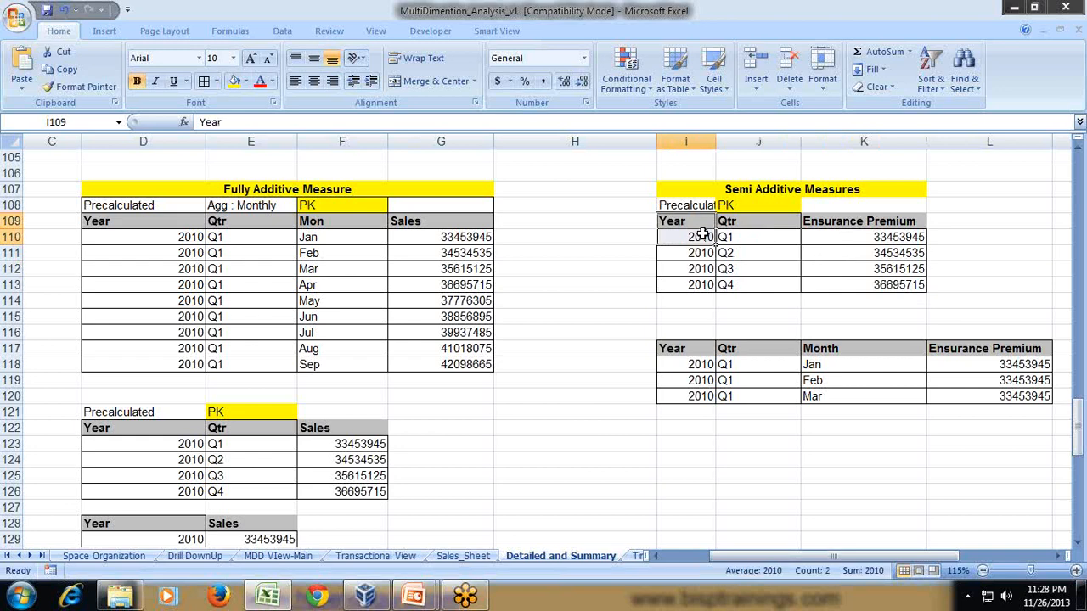
pyautogui.hotkey('ctrl', 'c')
pyautogui.click(682, 444)
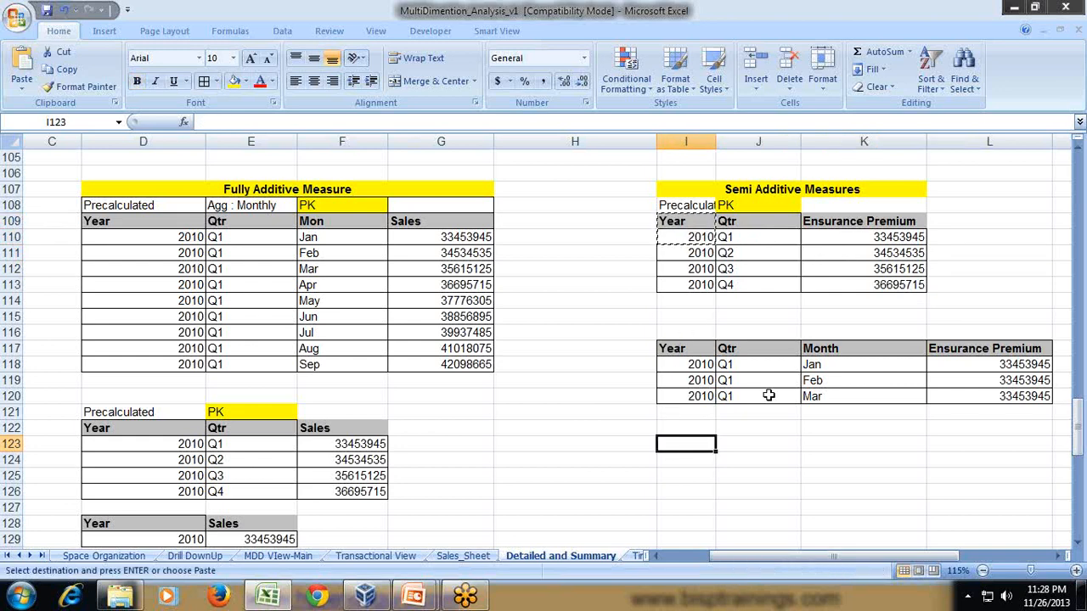
pyautogui.hotkey('ctrl', 'v')
# Copy the Ensurance Premium header from K109 to J123 and widen column J to fit it
pyautogui.moveTo(858, 239); pyautogui.dragTo(873, 284)
pyautogui.click(875, 220)
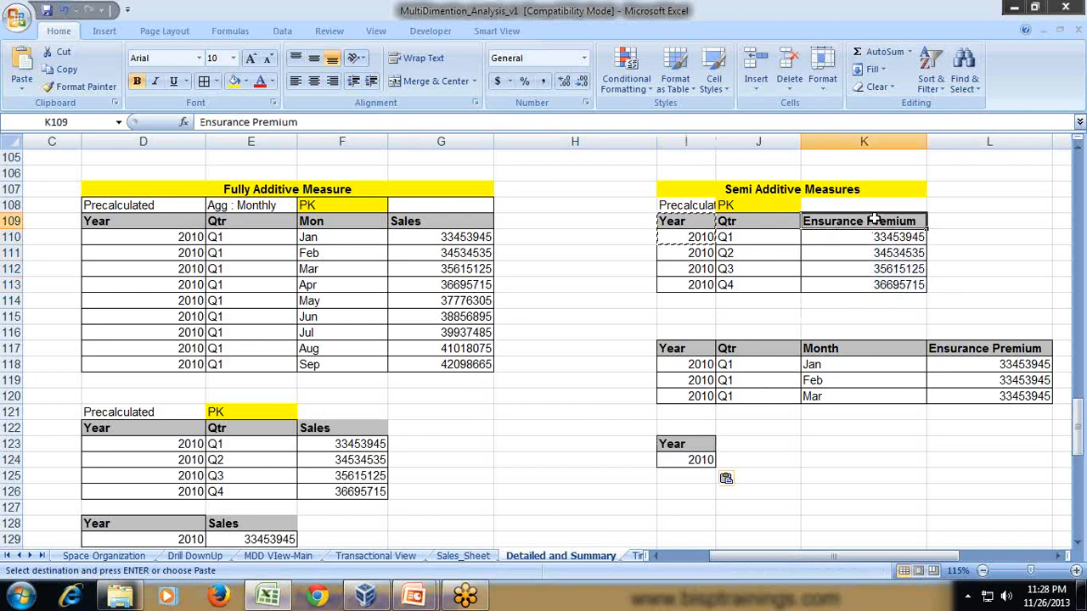
pyautogui.hotkey('ctrl', 'c')
pyautogui.click(765, 443)
pyautogui.hotkey('ctrl', 'v')
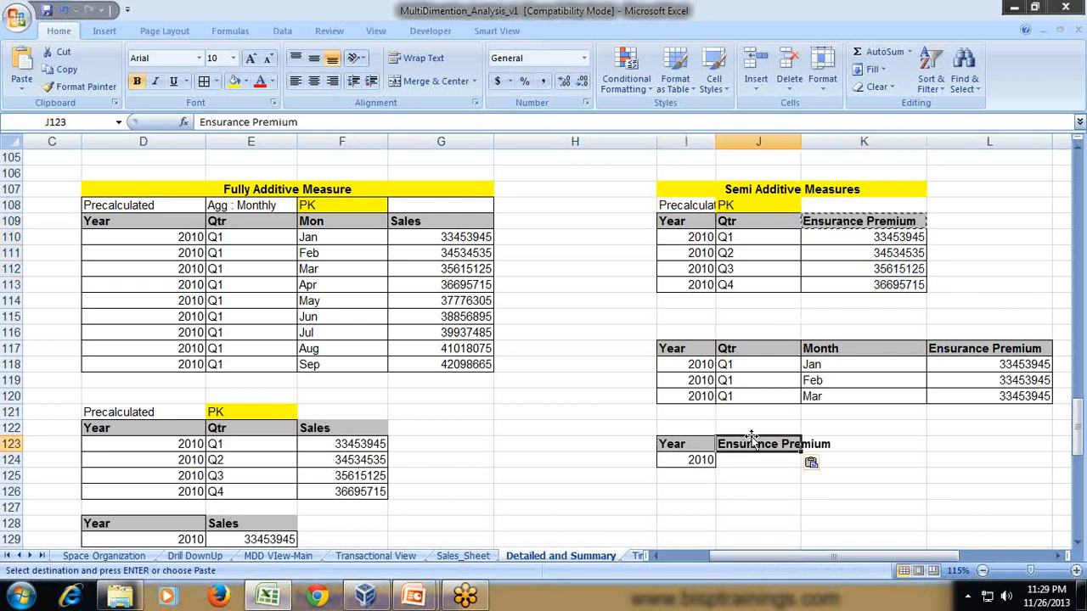
pyautogui.moveTo(801, 146); pyautogui.dragTo(846, 149)
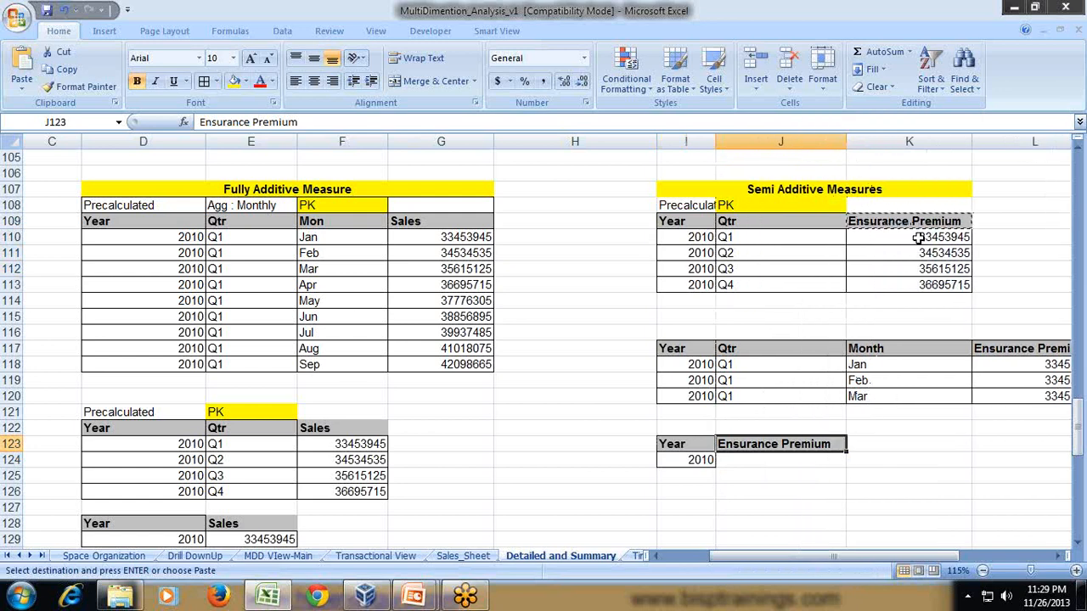
# Total the quarterly premiums for 2010 in J124 with the formula =Sum(K110:K114)
pyautogui.moveTo(920, 238); pyautogui.dragTo(921, 287)
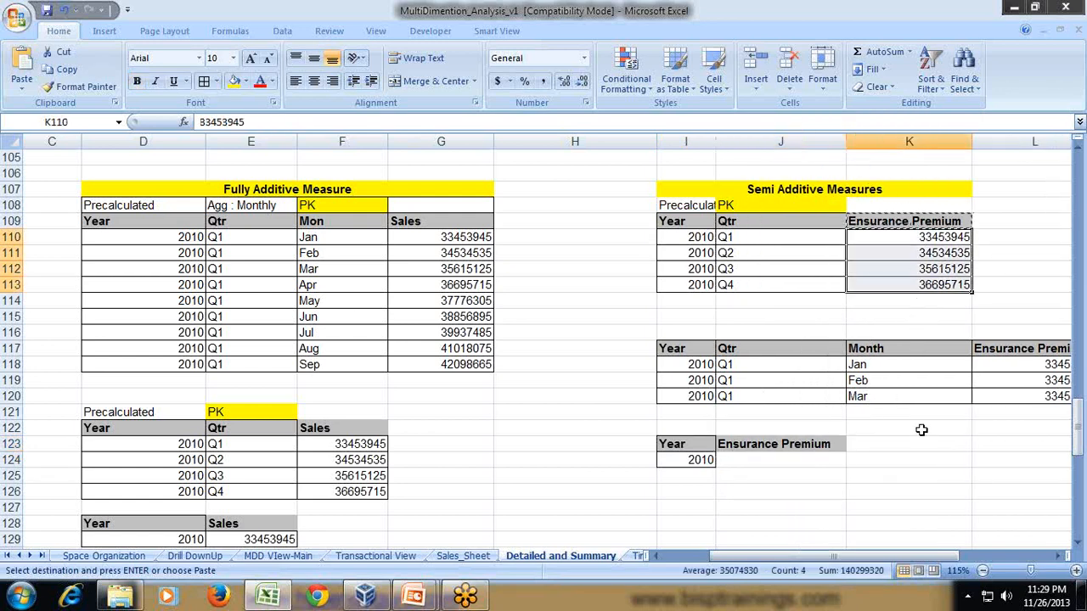
pyautogui.click(728, 463)
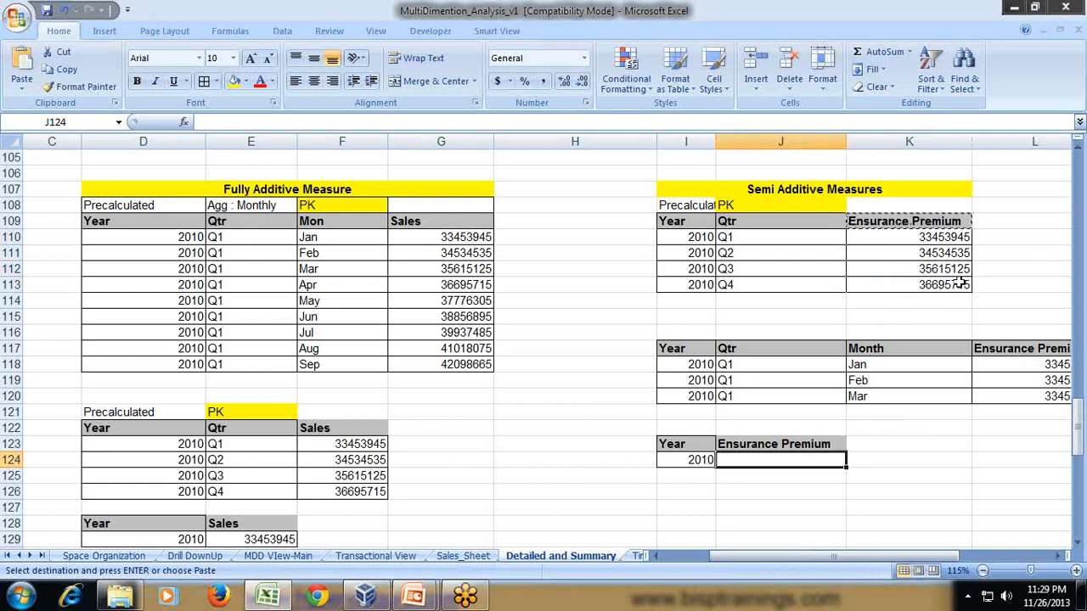
pyautogui.write('=')
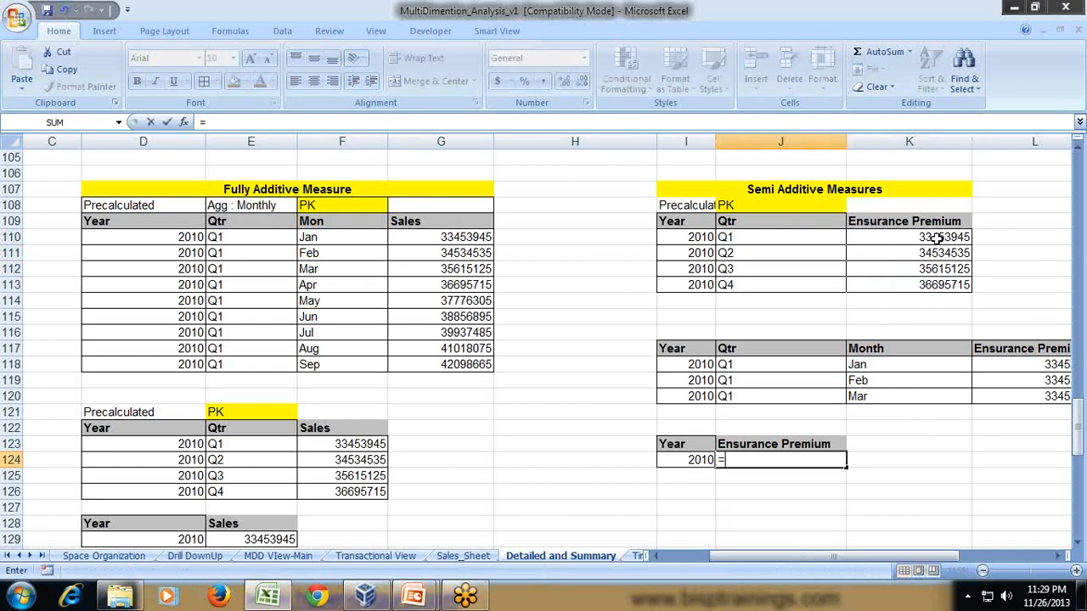
pyautogui.write('Sum(')
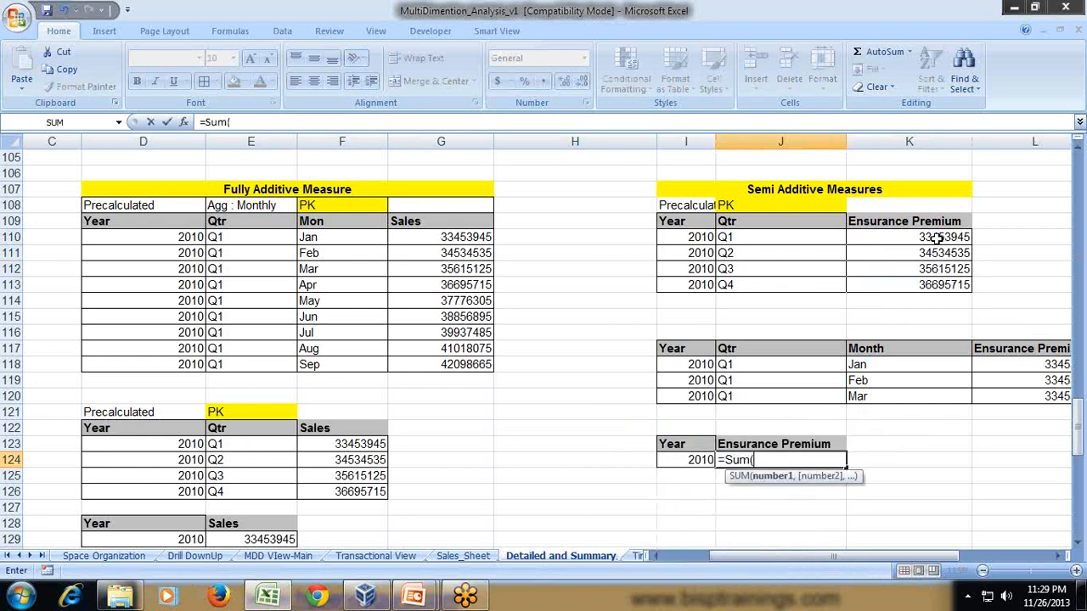
pyautogui.moveTo(918, 238); pyautogui.dragTo(918, 294)
pyautogui.write(')')
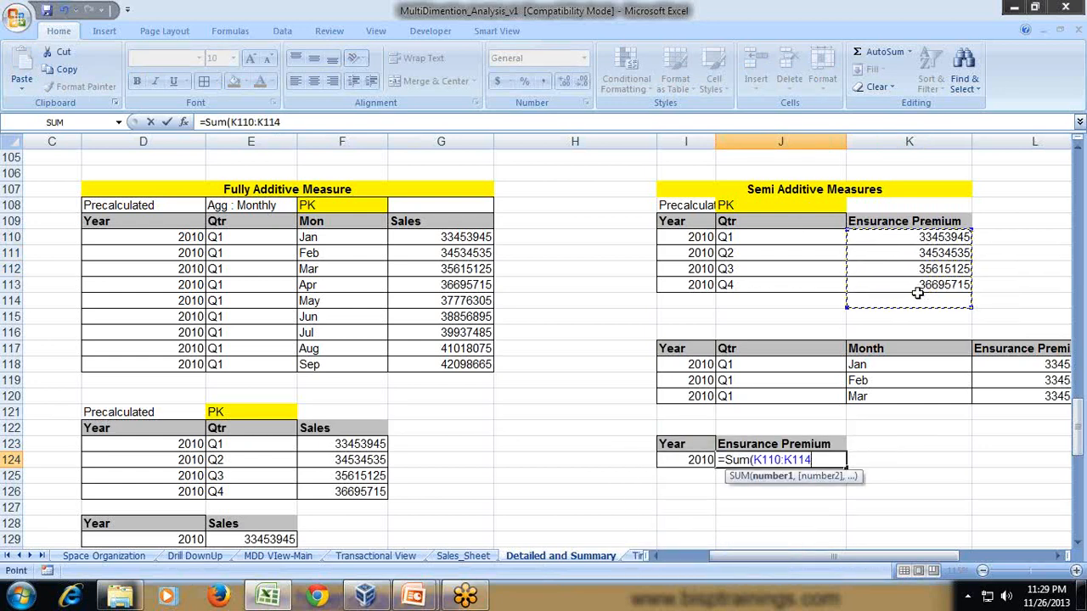
pyautogui.press('Return')
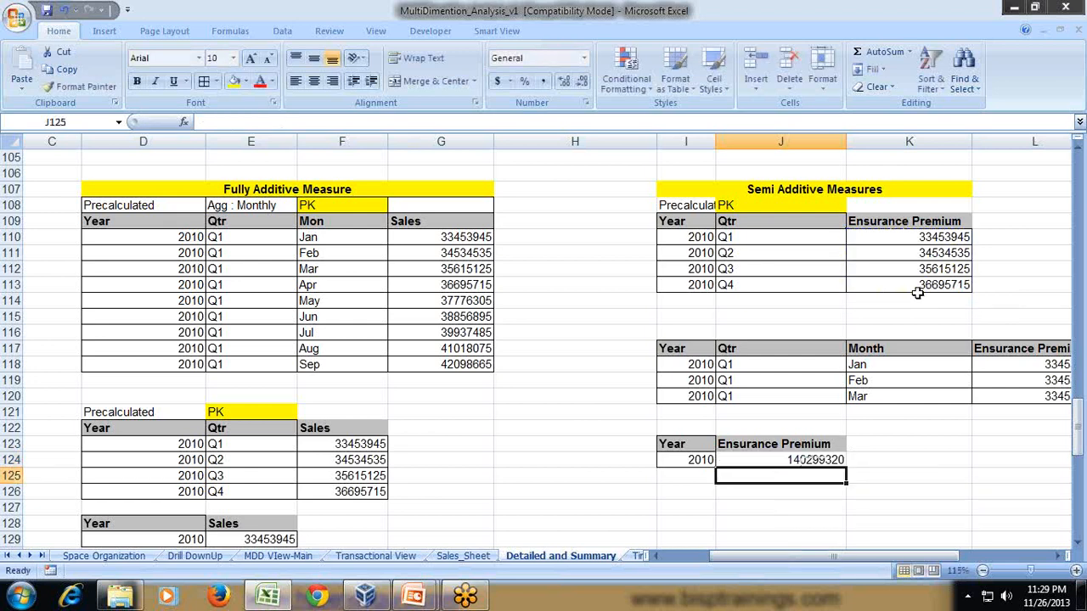
# Narrow column K to bring the monthly premium table fully into view, and select its Jan and Feb premium values
pyautogui.click(704, 457)
pyautogui.click(772, 239)
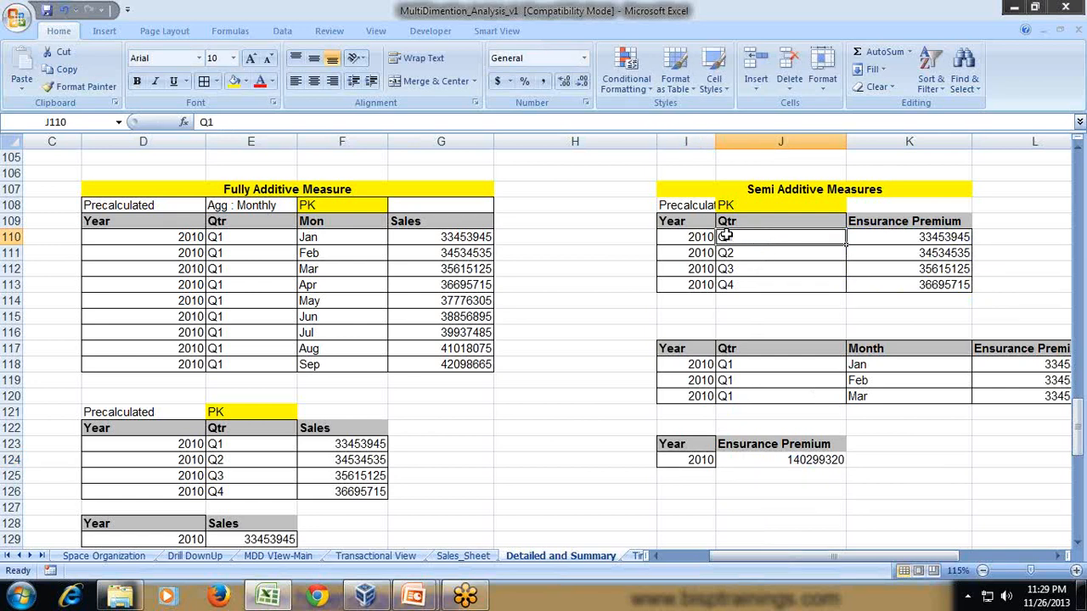
pyautogui.click(880, 226)
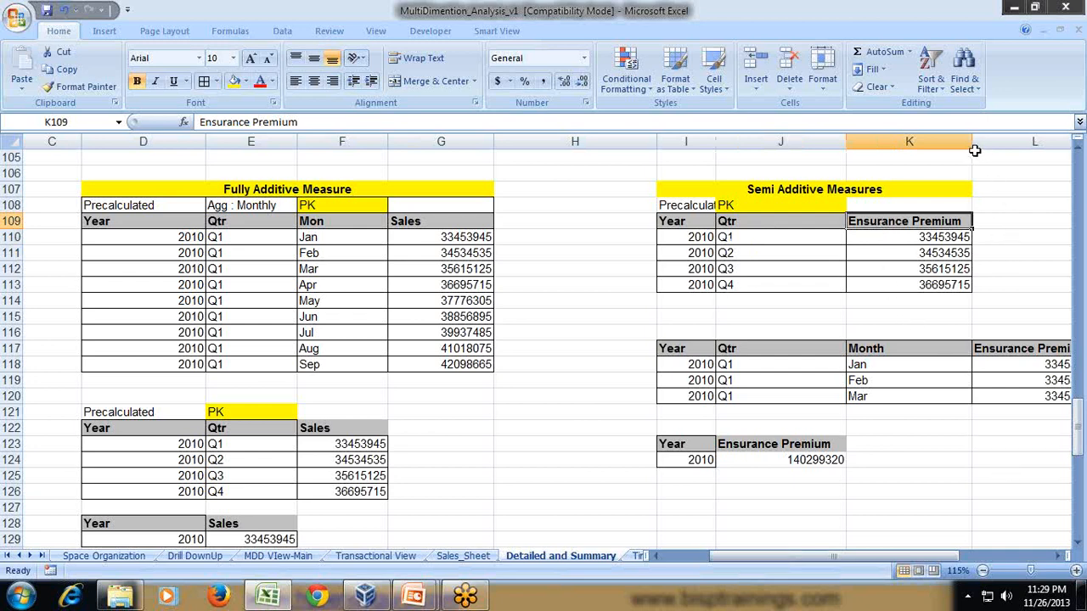
pyautogui.moveTo(973, 141); pyautogui.dragTo(925, 141)
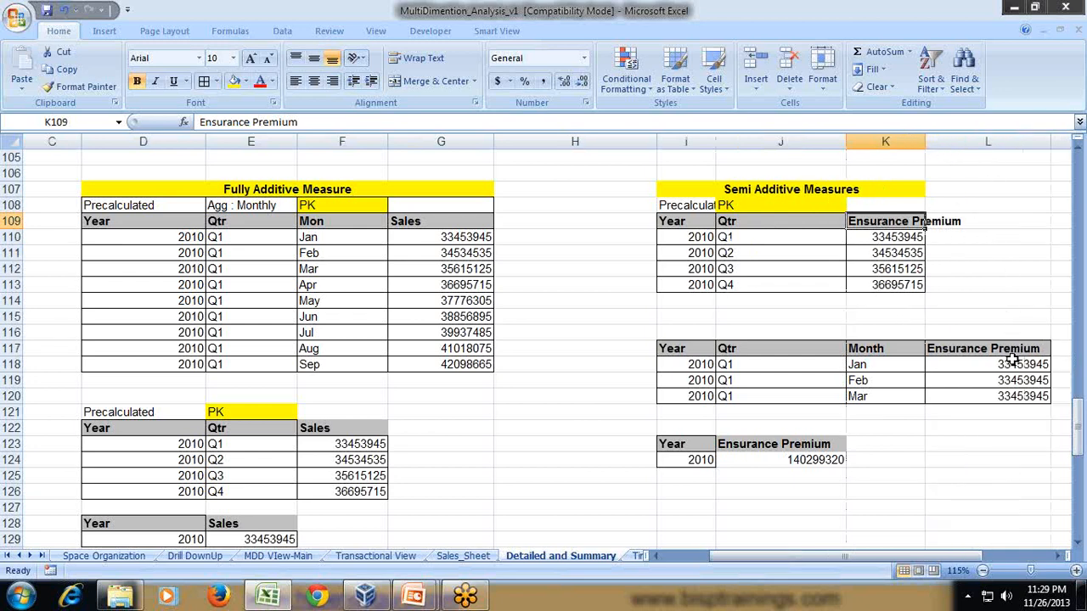
pyautogui.moveTo(1011, 365); pyautogui.dragTo(1003, 384)
pyautogui.scroll(-3, 873, 396)
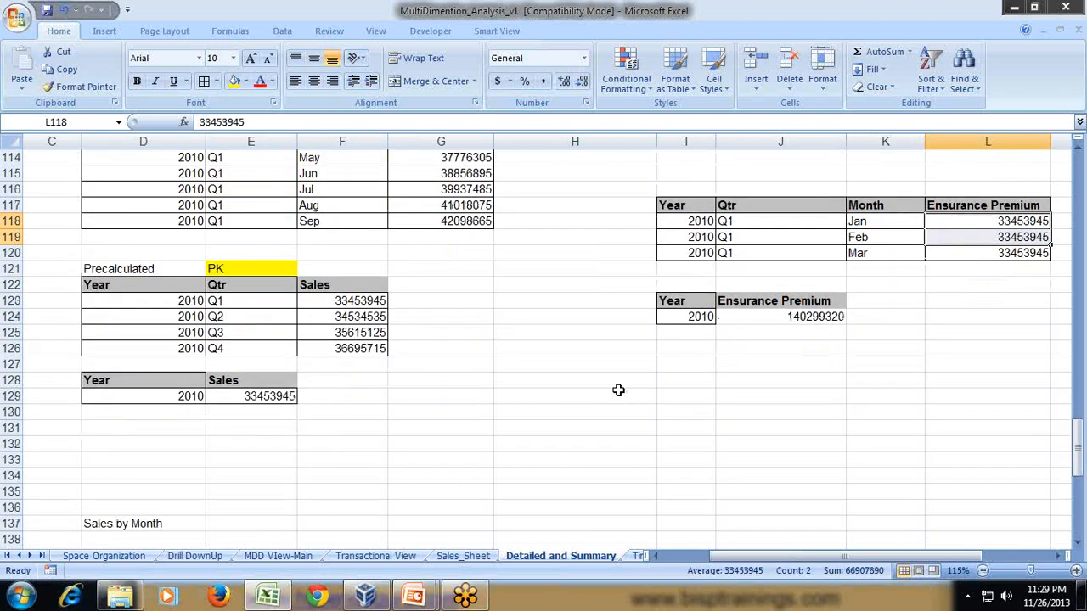
# Enter the staggered labels Year in I127, Qtr in J128 and Month in K129, narrowing column J
pyautogui.click(688, 370)
pyautogui.write('Year')
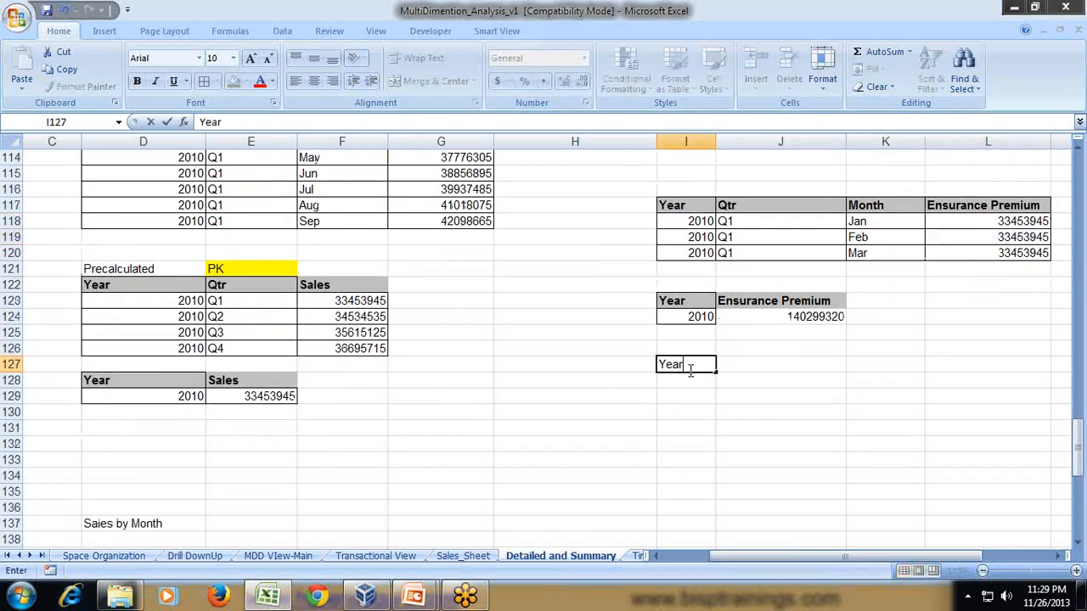
pyautogui.press('Return')
pyautogui.press('Tab')
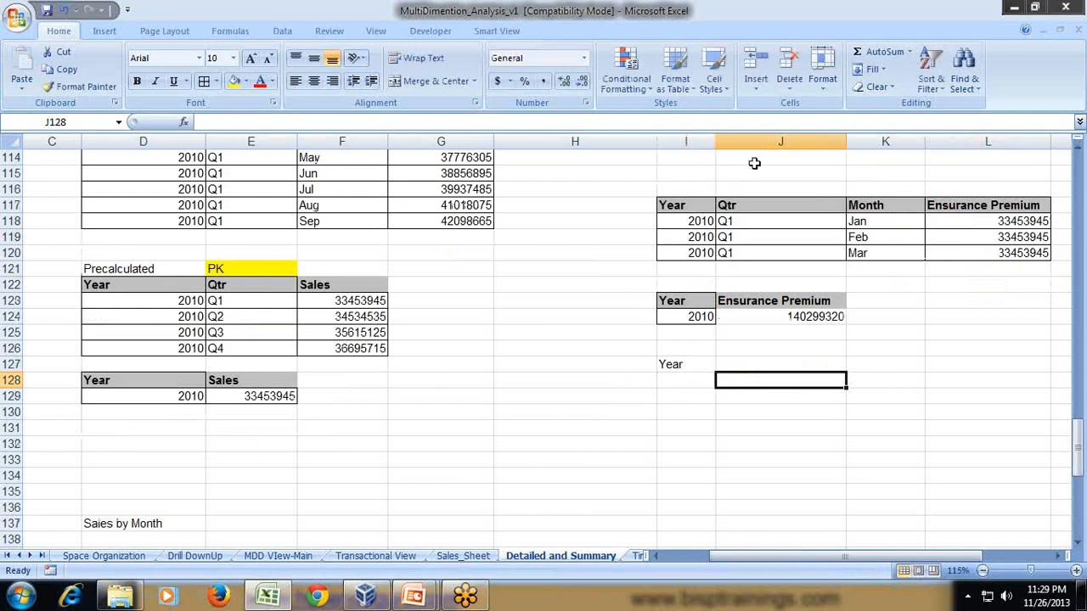
pyautogui.moveTo(846, 142); pyautogui.dragTo(784, 142)
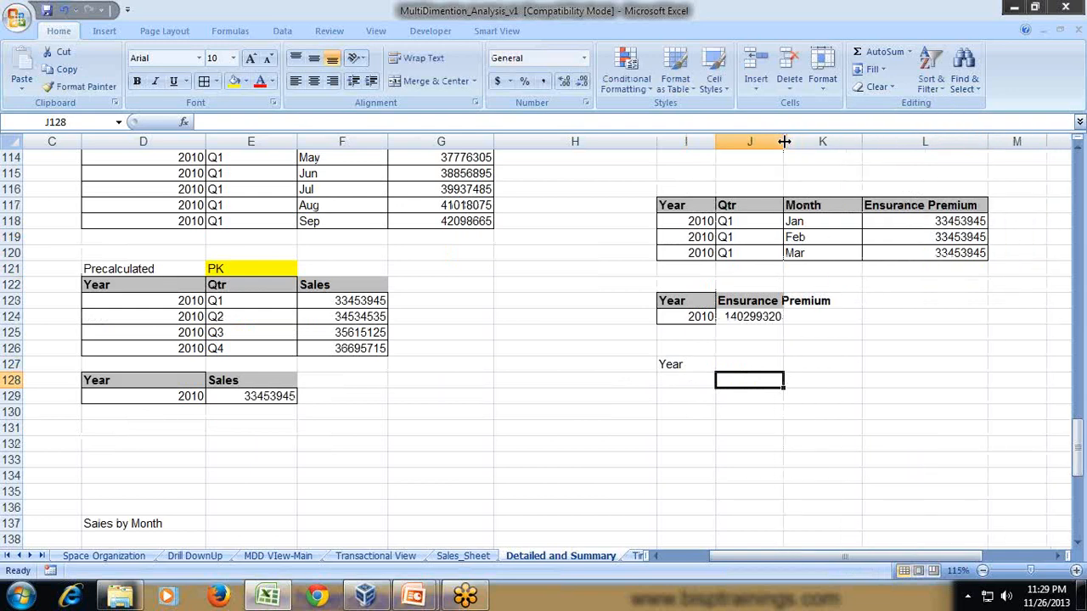
pyautogui.write('Qtr')
pyautogui.press('Return')
pyautogui.press('Tab')
pyautogui.write('M')
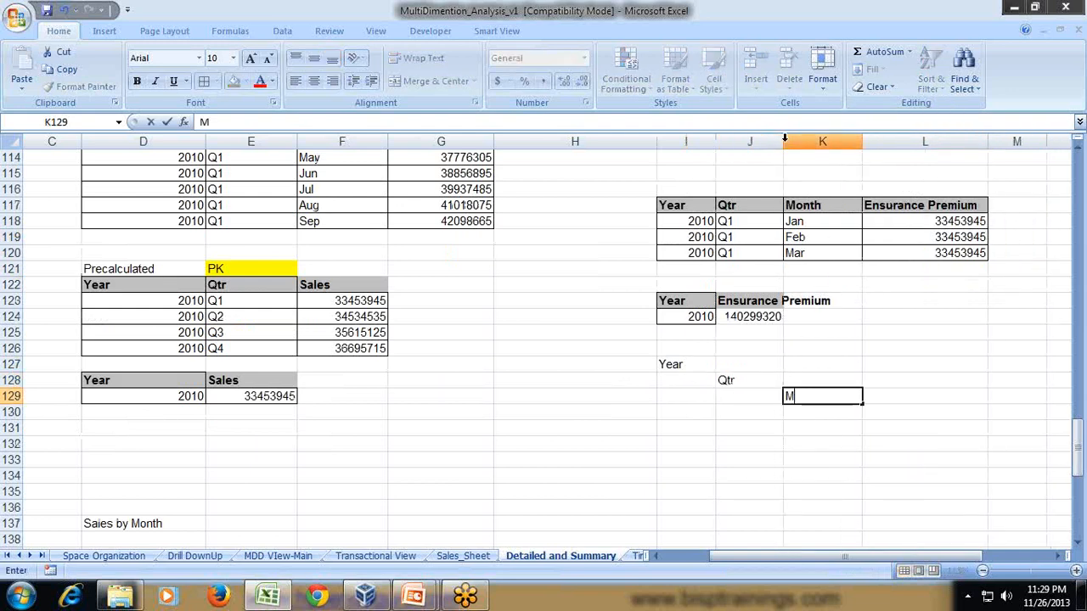
pyautogui.write('onth')
pyautogui.press('Return')
# Enter Sales in L127, L128 and L129 beside the Year, Qtr and Month labels
pyautogui.press('Up')
pyautogui.press('Up')
pyautogui.press('Up')
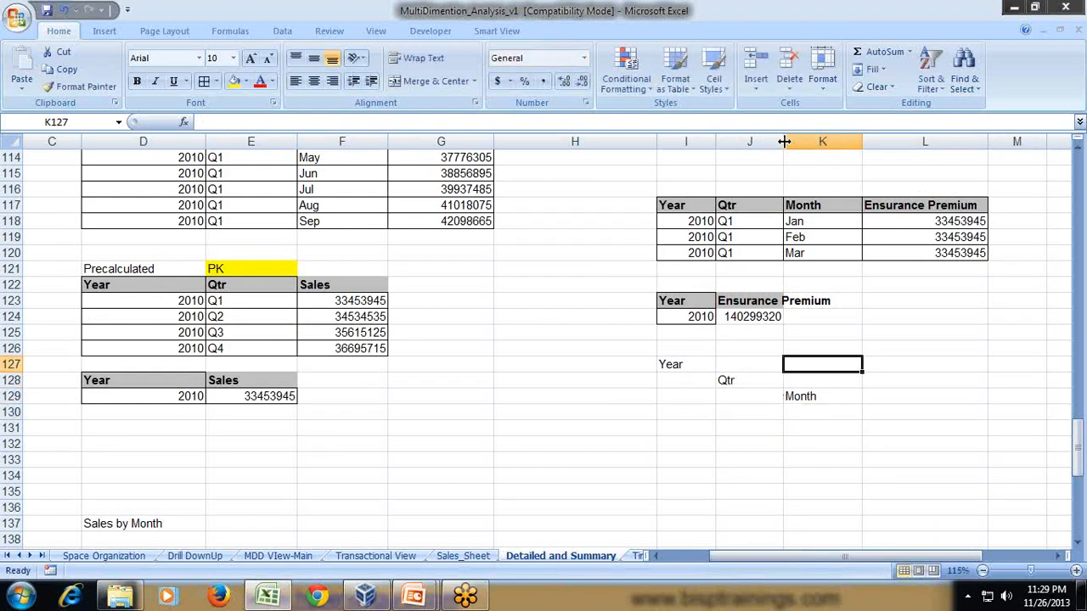
pyautogui.press('Right')
pyautogui.write('Sales')
pyautogui.press('Return')
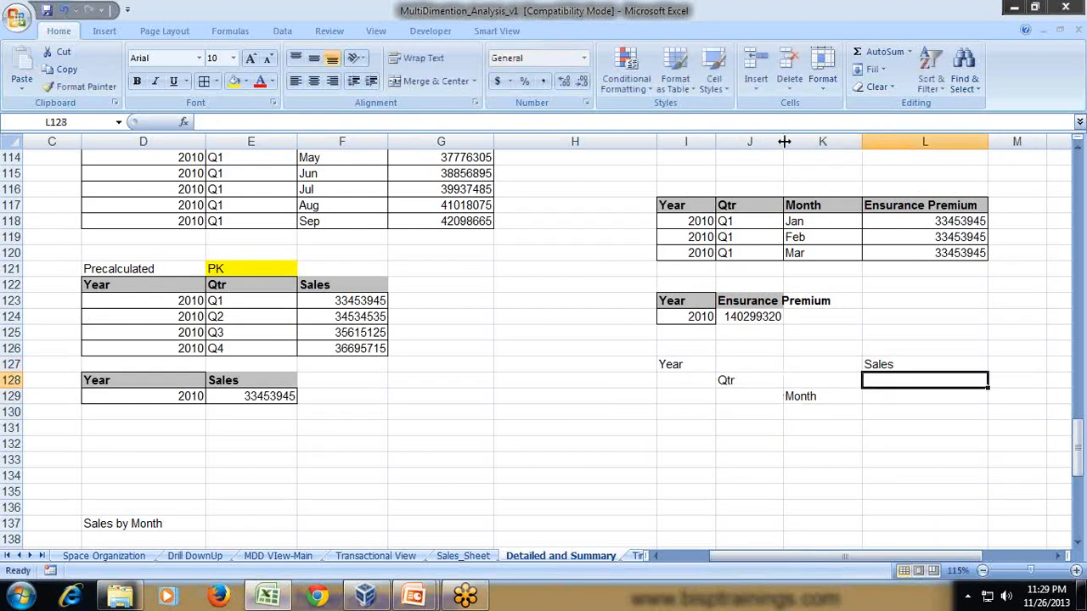
pyautogui.write('Sales')
pyautogui.press('Return')
pyautogui.write('Sales')
pyautogui.press('Return')
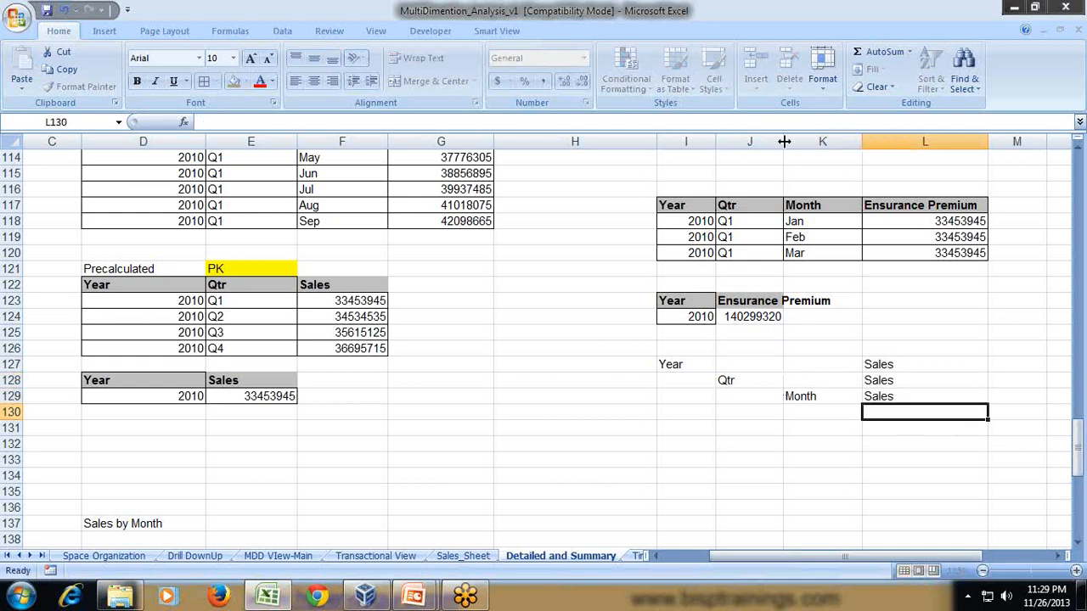
# Fill the Sales level block I127:L129 with the standard light green colour
pyautogui.press('Up')
pyautogui.press('Up')
pyautogui.press('Up')
pyautogui.press('Left')
pyautogui.press('Left')
pyautogui.press('Left')
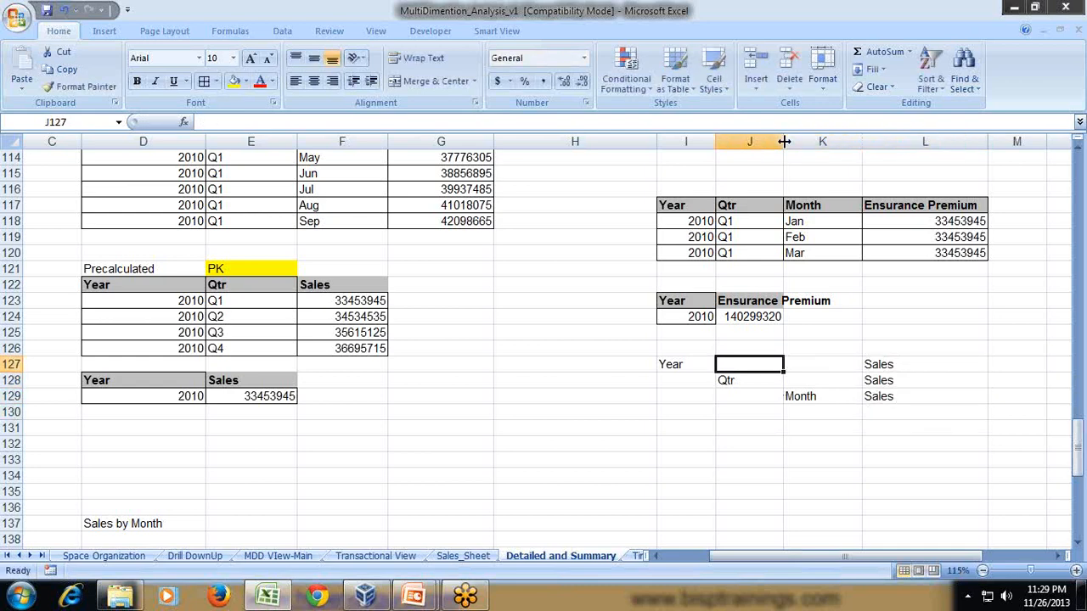
pyautogui.hotkey('shift', 'Down')
pyautogui.hotkey('shift', 'Down')
pyautogui.hotkey('shift', 'Right')
pyautogui.hotkey('shift', 'Right')
pyautogui.hotkey('shift', 'Right')
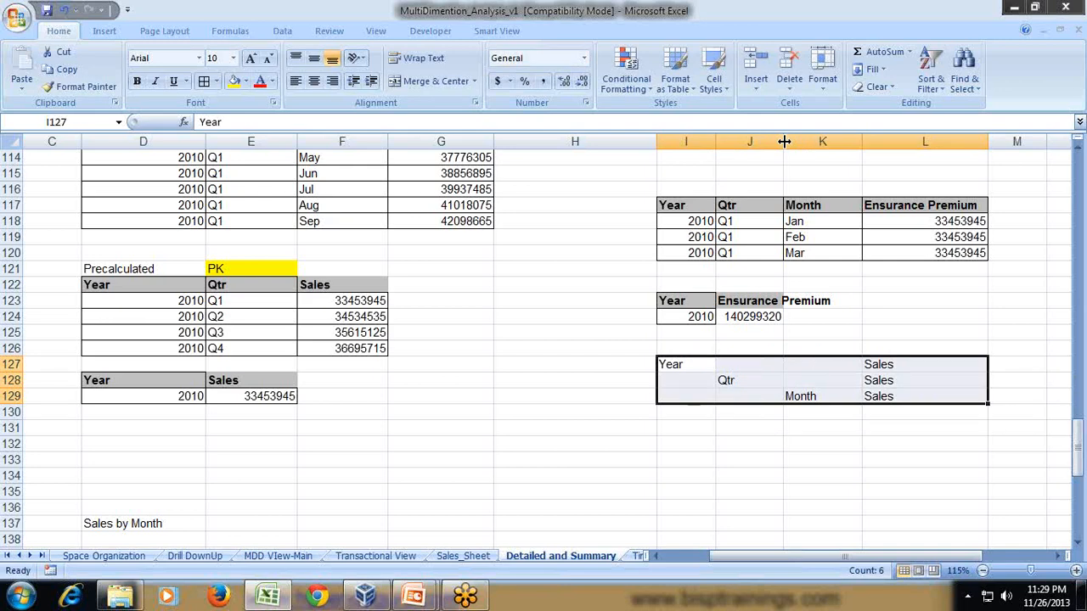
pyautogui.click(246, 81)
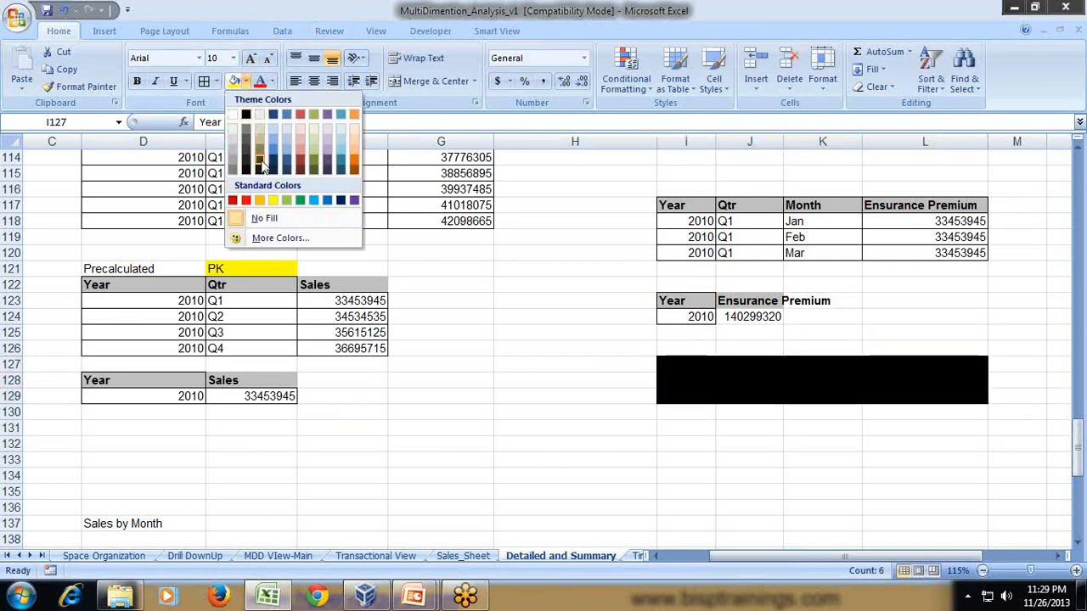
pyautogui.click(286, 200)
pyautogui.click(864, 381)
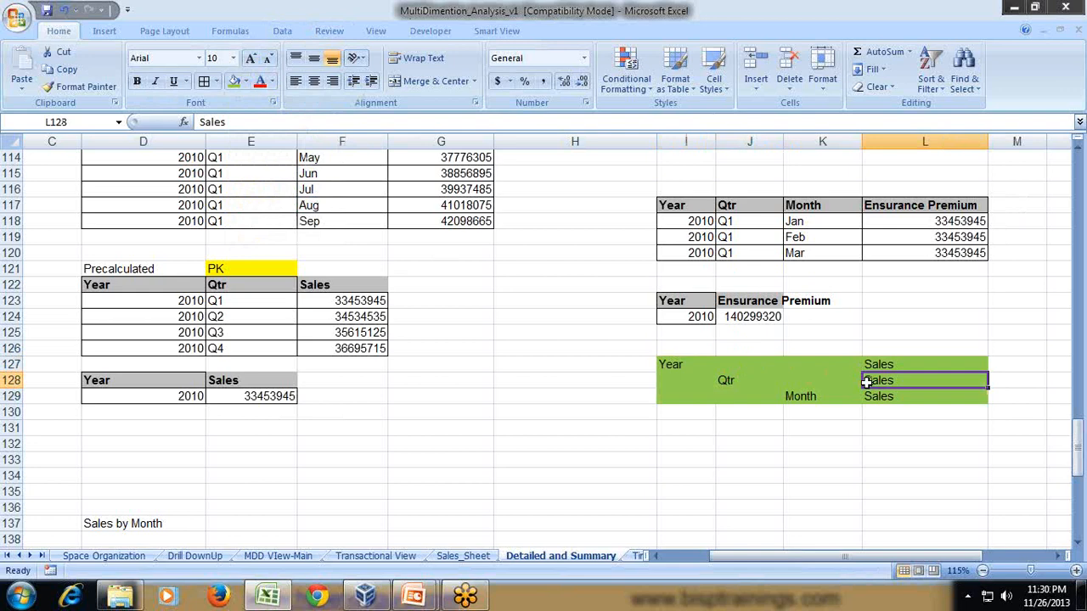
# Enter a second staggered set of labels: Year in I131, Qtr in J132 and Month in K133
pyautogui.click(680, 430)
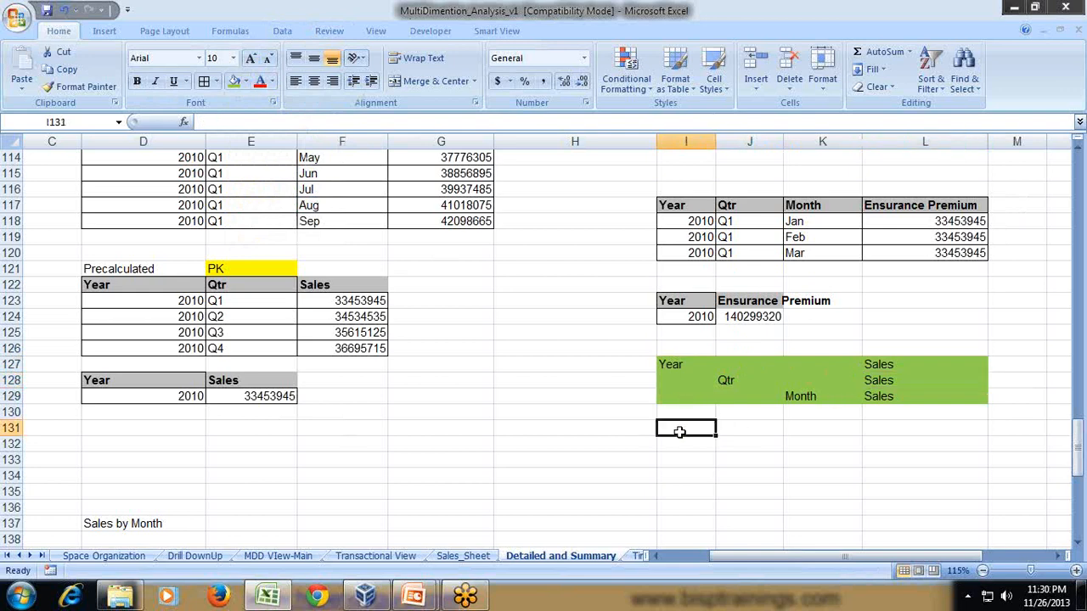
pyautogui.write('Year')
pyautogui.press('Return')
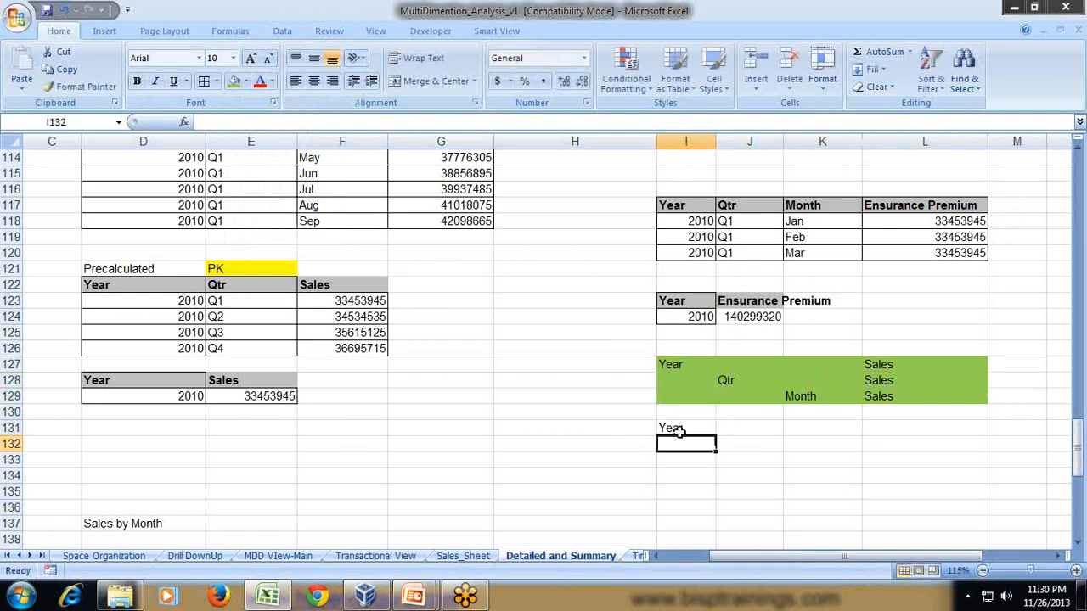
pyautogui.press('Right')
pyautogui.write('Qtr')
pyautogui.press('Return')
pyautogui.press('Right')
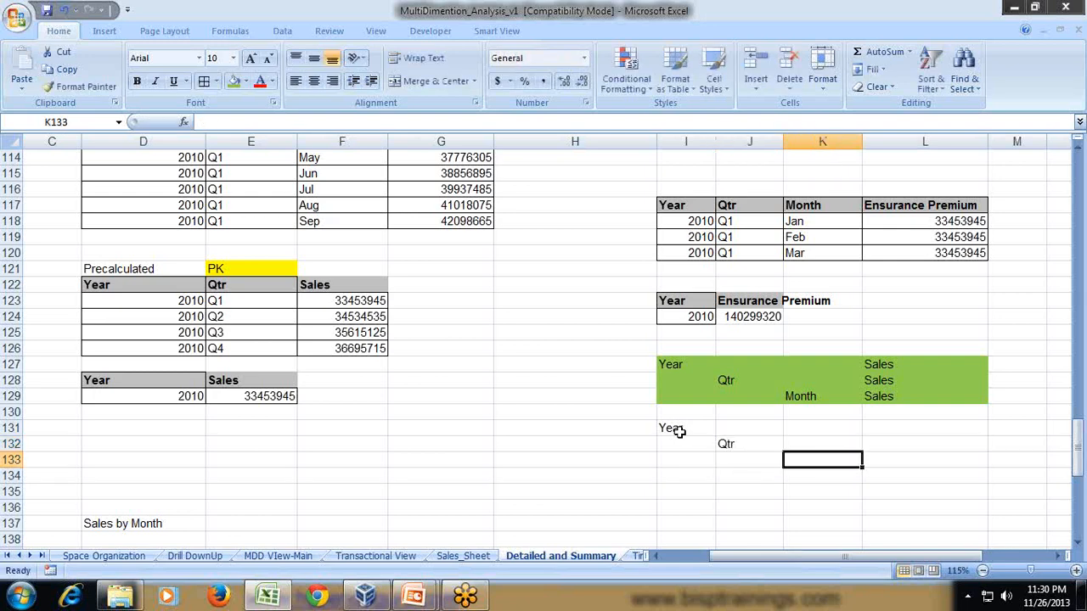
pyautogui.write('MOnth')
pyautogui.press('Return')
# Enter Ensurance Premium in L131 on the second block's Year row
pyautogui.press('Up')
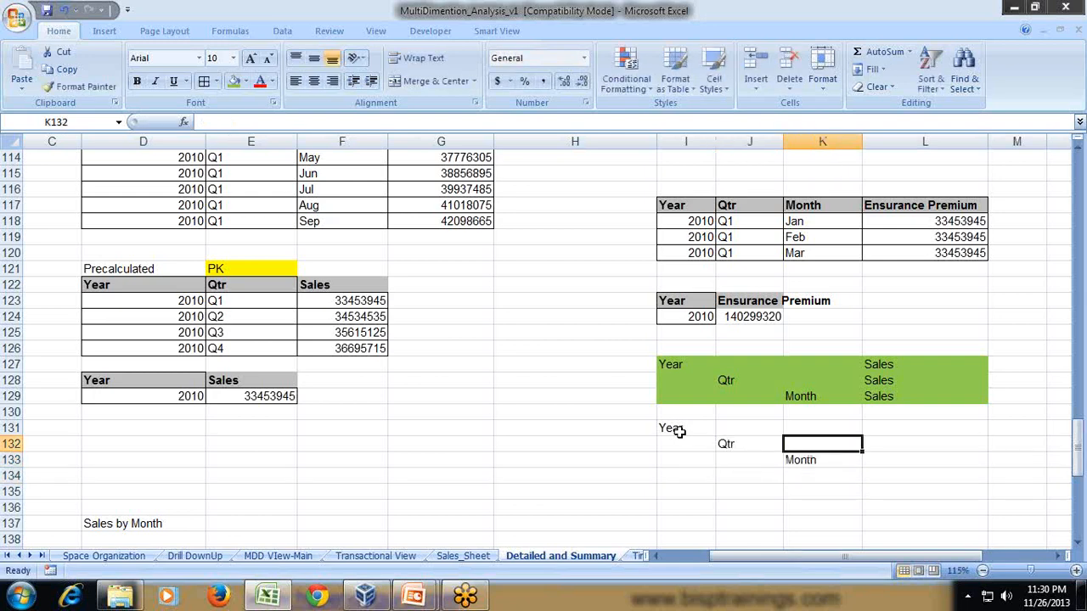
pyautogui.press('Up')
pyautogui.press('Right')
pyautogui.write('Ensurance')
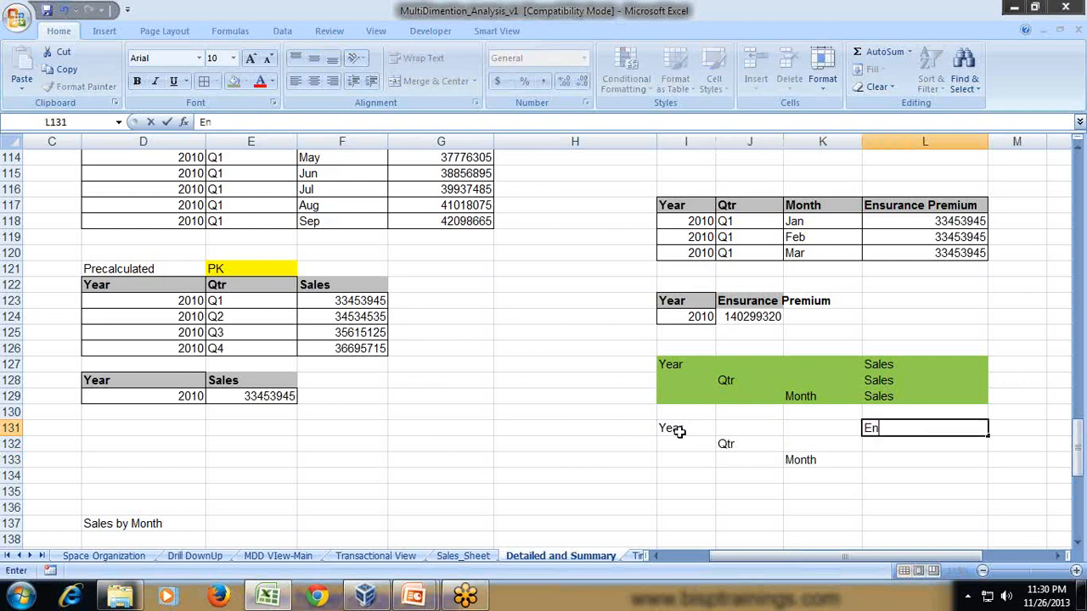
pyautogui.press('Return')
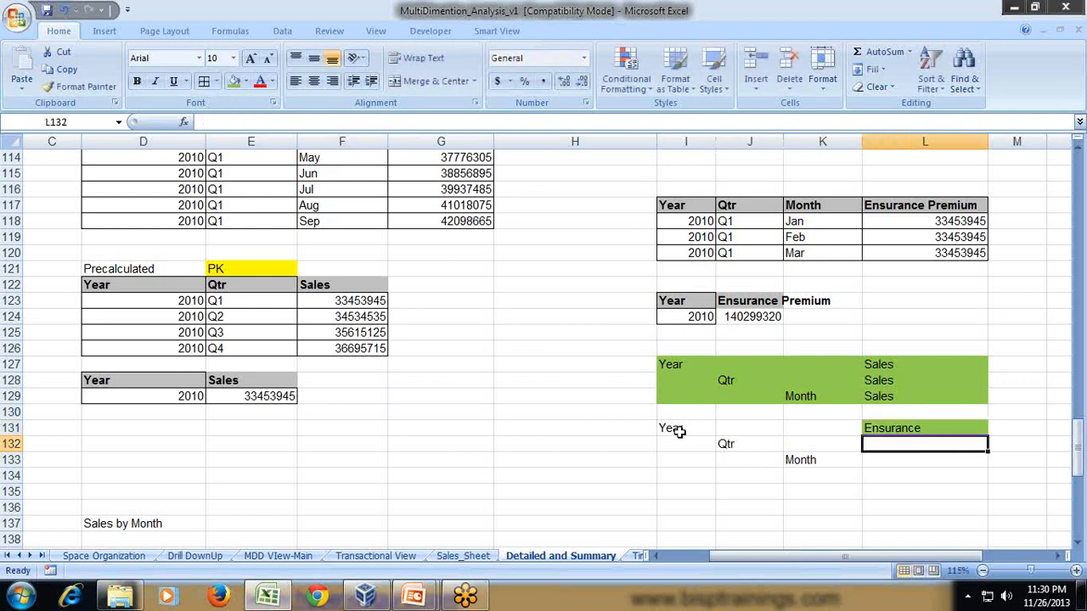
pyautogui.press('Up')
pyautogui.press('F2')
pyautogui.write('Pre')
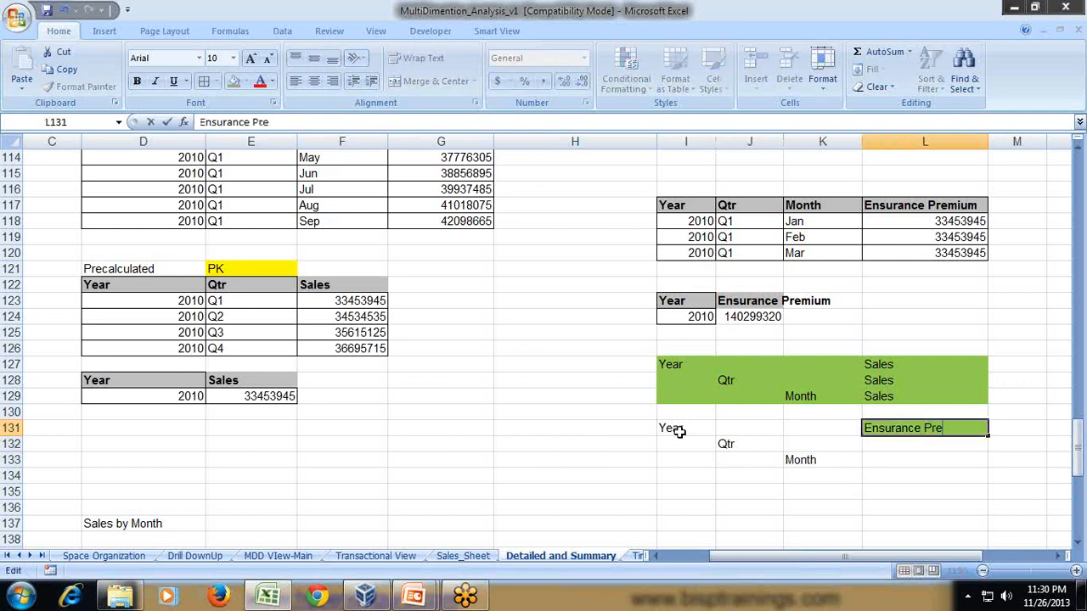
pyautogui.write('mium')
pyautogui.hotkey('ctrl', 'Return')
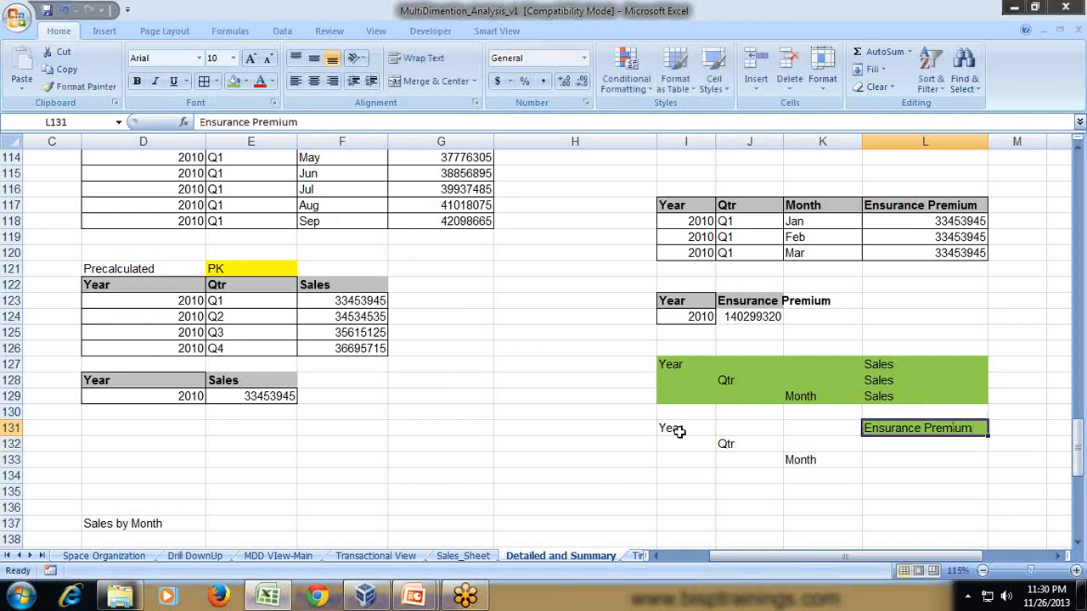
# Copy the Ensurance Premium label from L131 to L132 on the Qtr row
pyautogui.hotkey('ctrl', 'c')
pyautogui.hotkey('ctrl', 'Down')
pyautogui.press('Up')
pyautogui.press('Up')
pyautogui.press('Up')
pyautogui.press('Up')
pyautogui.press('Up')
pyautogui.press('Up')
pyautogui.press('Up')
pyautogui.press('Up')
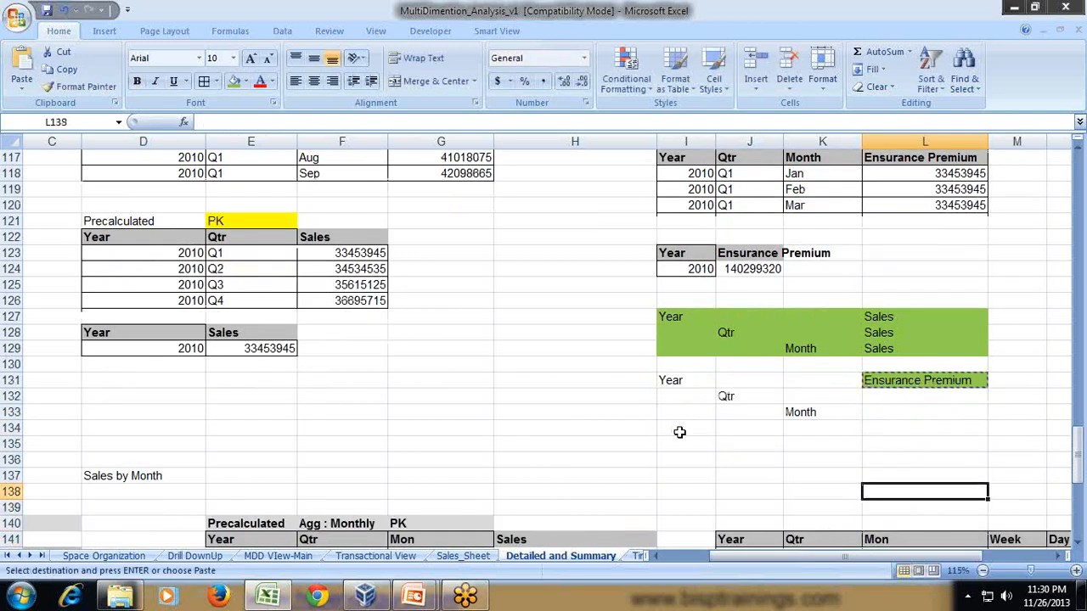
pyautogui.hotkey('ctrl', 'v')
pyautogui.press('Up')
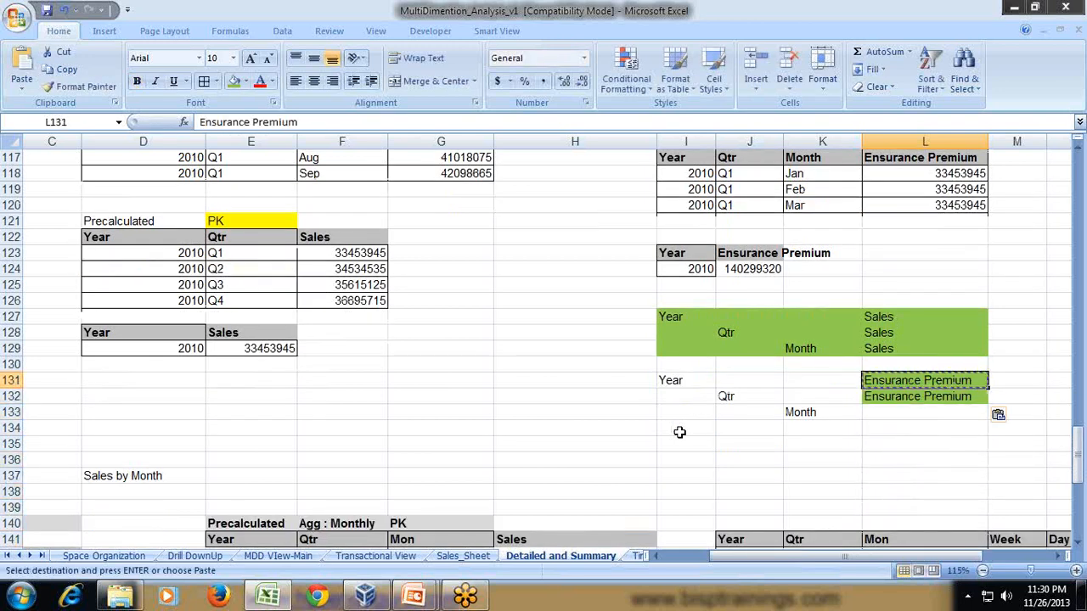
# Fill the Year and Qtr rows I131:L132 with the same light green as the Sales block
pyautogui.hotkey('shift', 'Down')
pyautogui.hotkey('shift', 'Left')
pyautogui.hotkey('shift', 'Left')
pyautogui.hotkey('shift', 'Left')
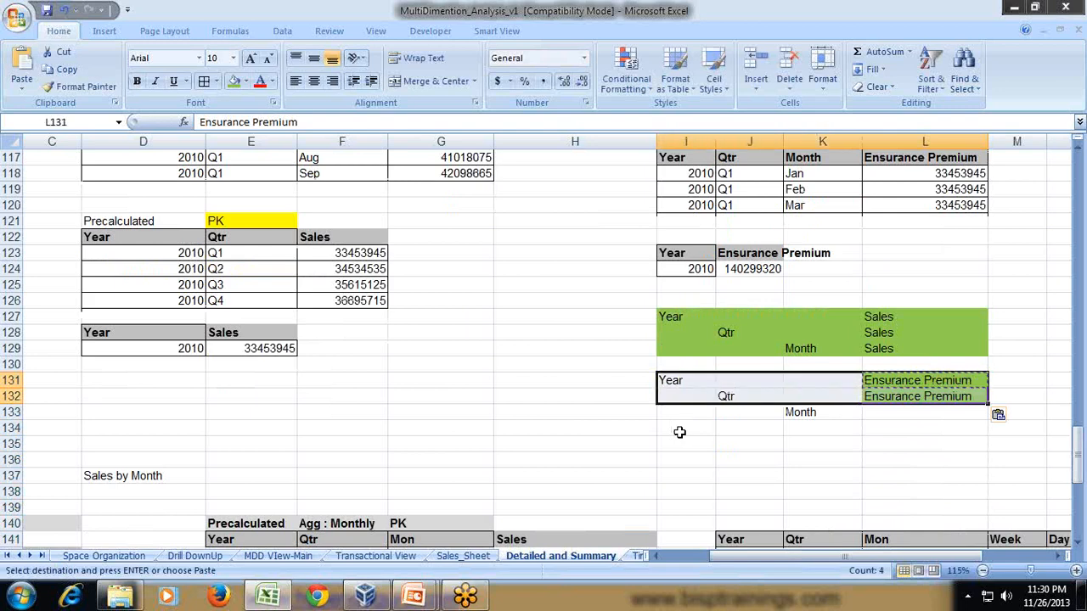
pyautogui.click(236, 81)
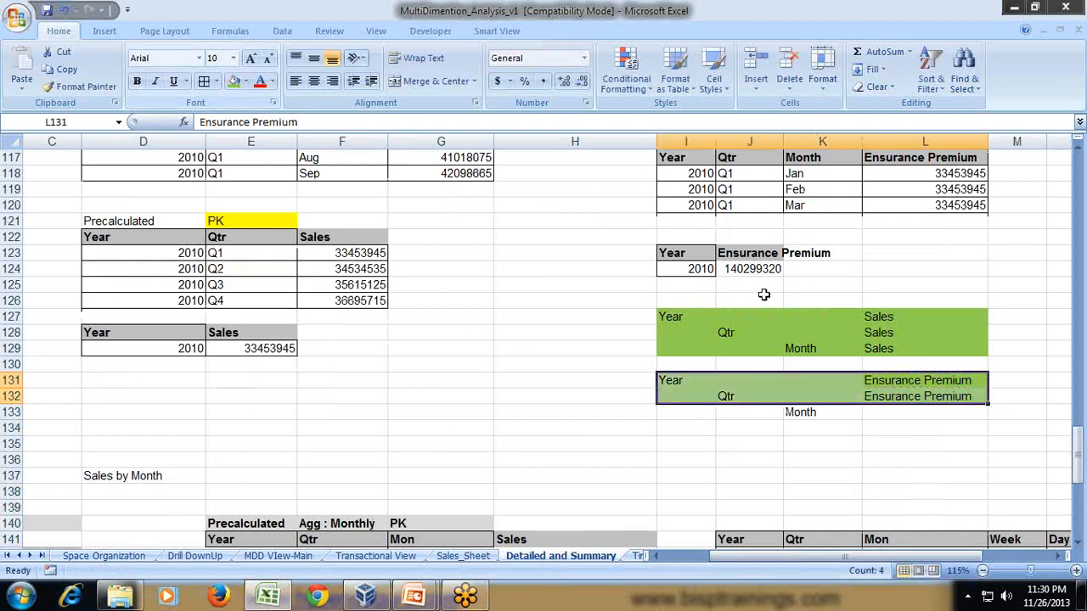
# Compare the second block's Month row with the Jan to Mar premiums and the Q1 entry in the quarterly premium table
pyautogui.moveTo(824, 415); pyautogui.dragTo(917, 414)
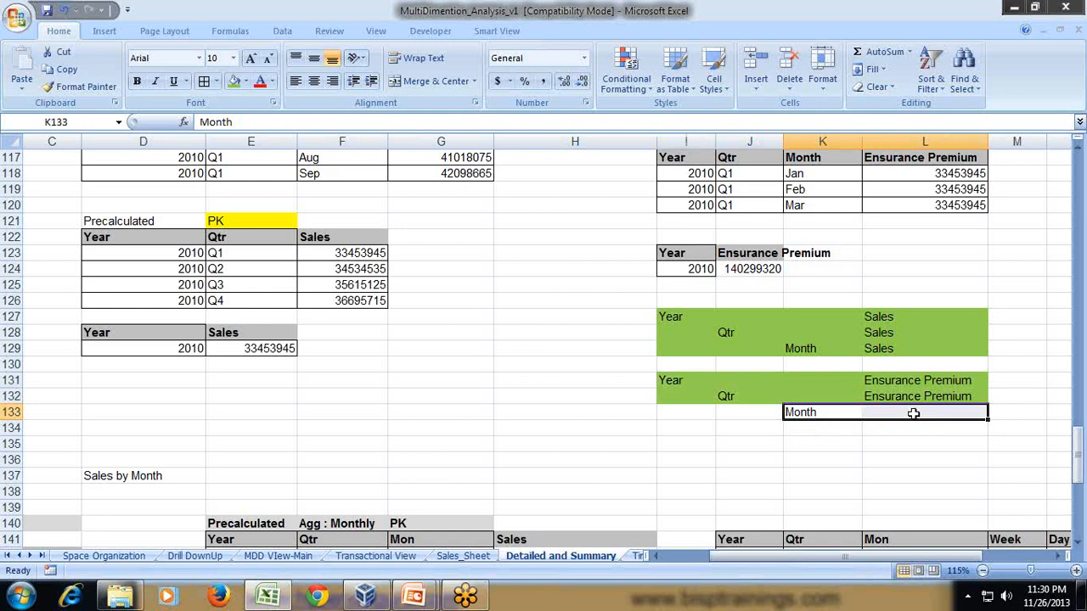
pyautogui.click(918, 412)
pyautogui.scroll(2, 917, 408)
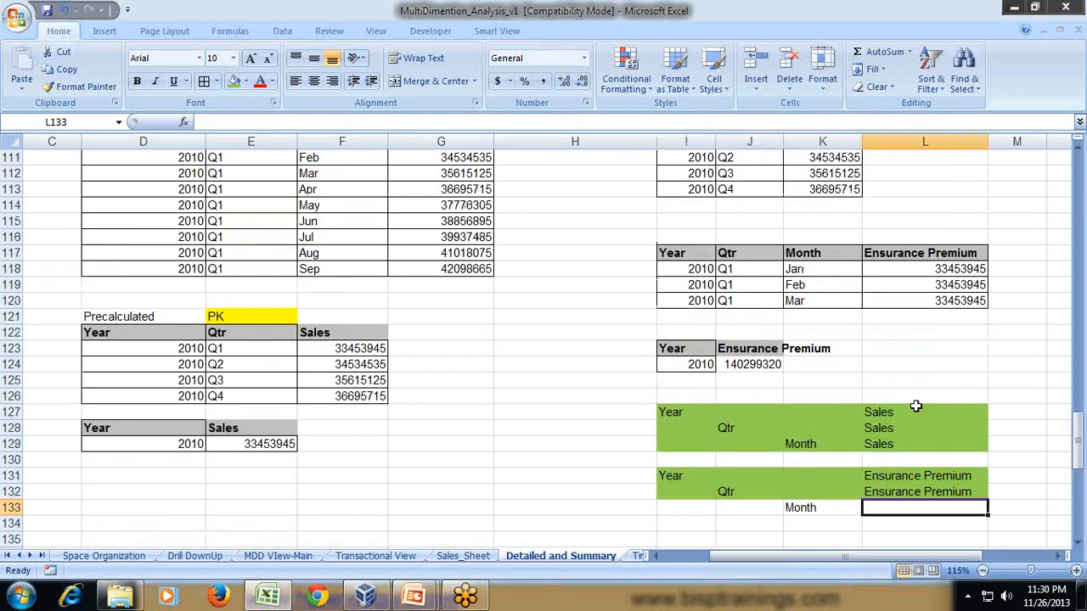
pyautogui.scroll(1, 910, 342)
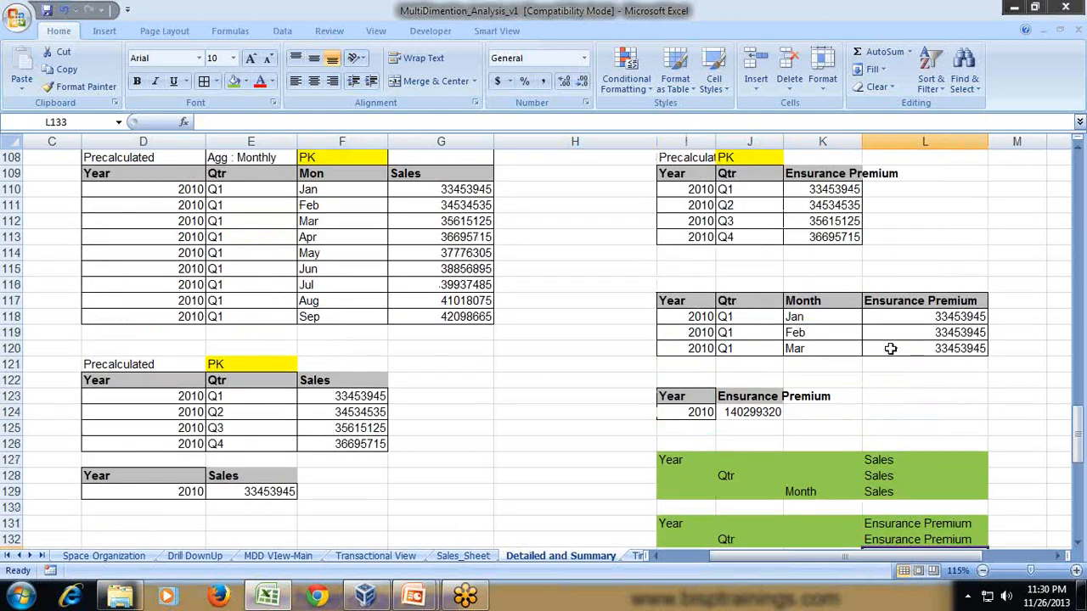
pyautogui.moveTo(815, 319); pyautogui.dragTo(841, 344)
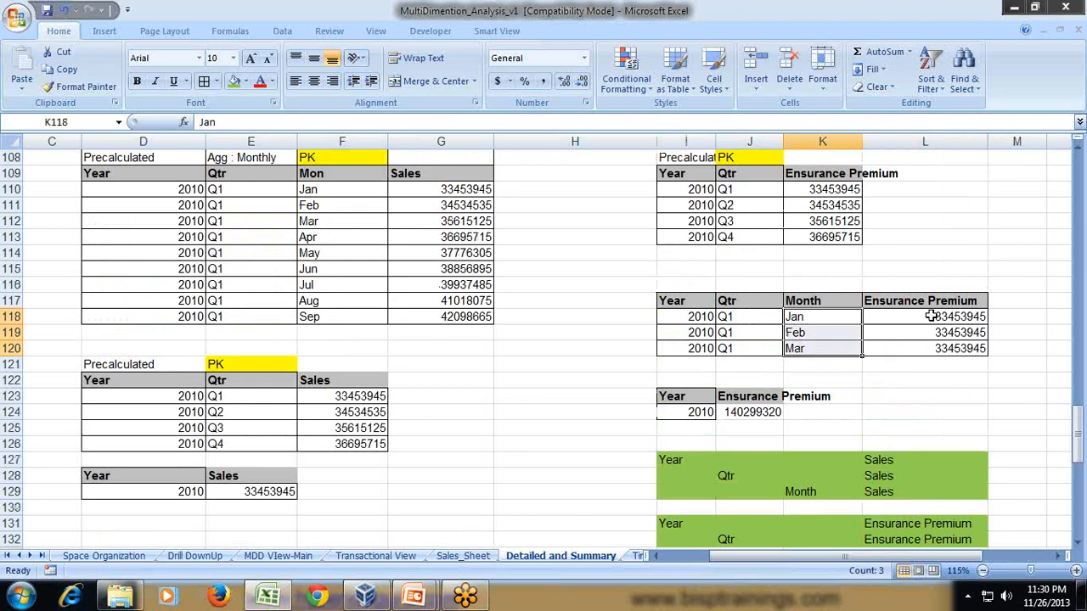
pyautogui.moveTo(928, 315); pyautogui.dragTo(940, 342)
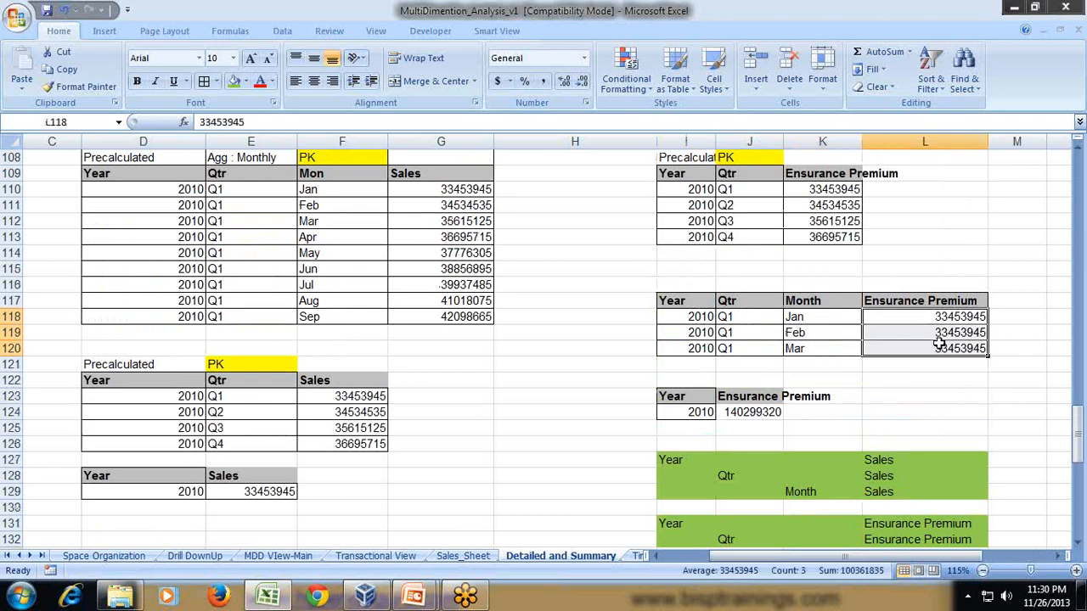
pyautogui.click(837, 191)
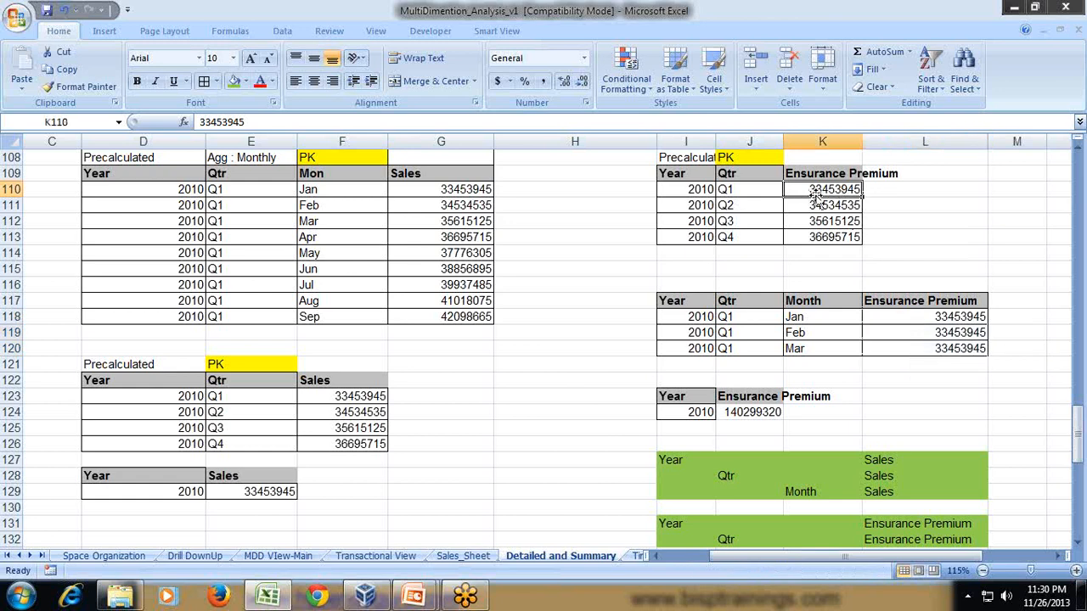
pyautogui.click(764, 190)
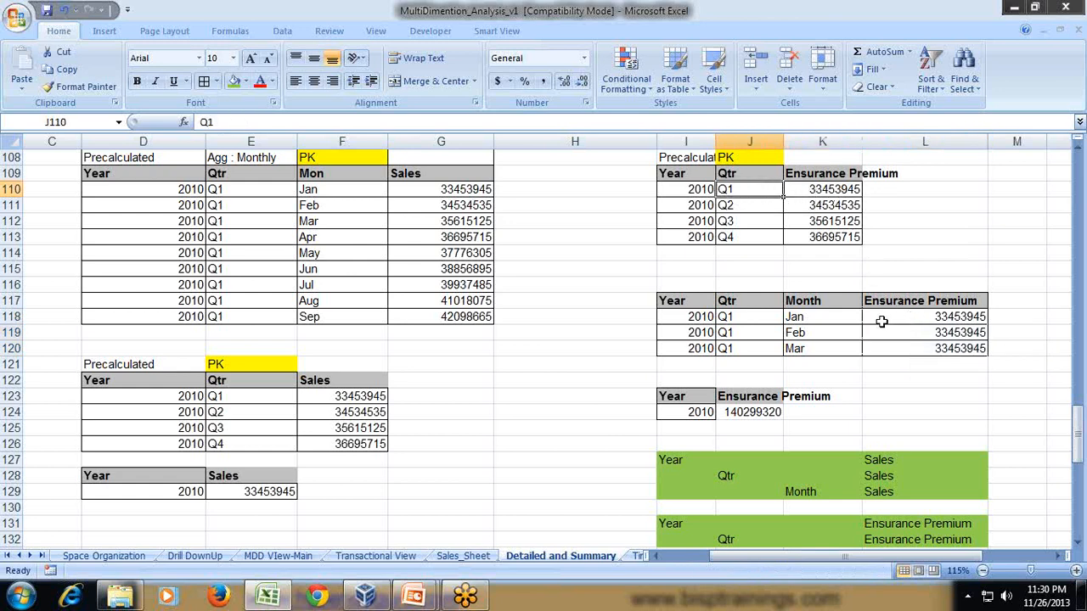
# Go through the Jan, Feb and Mar entries of the monthly Ensurance Premium table one by one
pyautogui.click(903, 316)
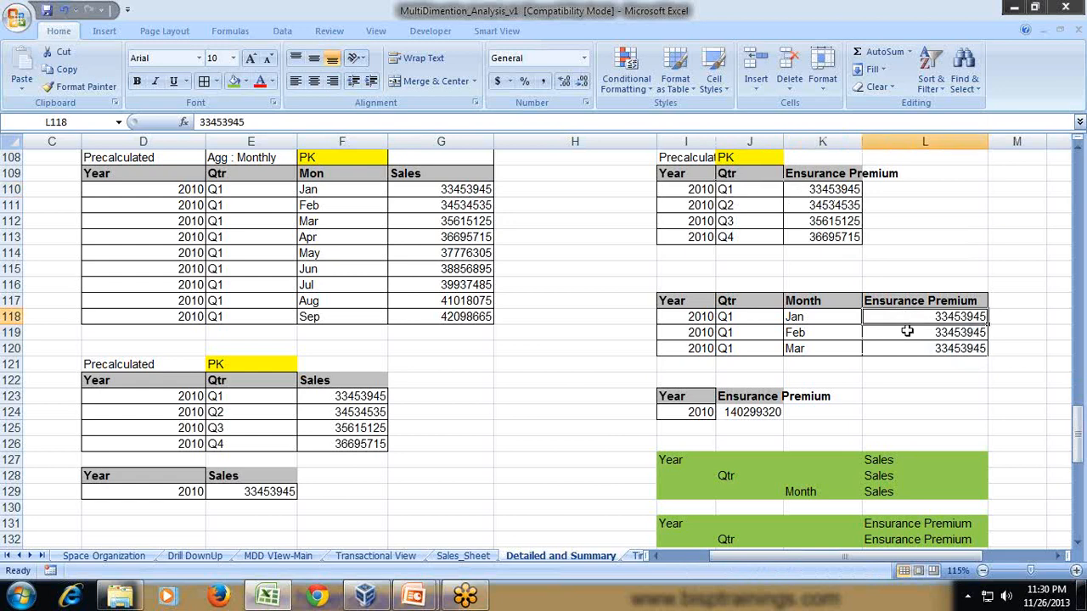
pyautogui.click(908, 332)
pyautogui.click(913, 352)
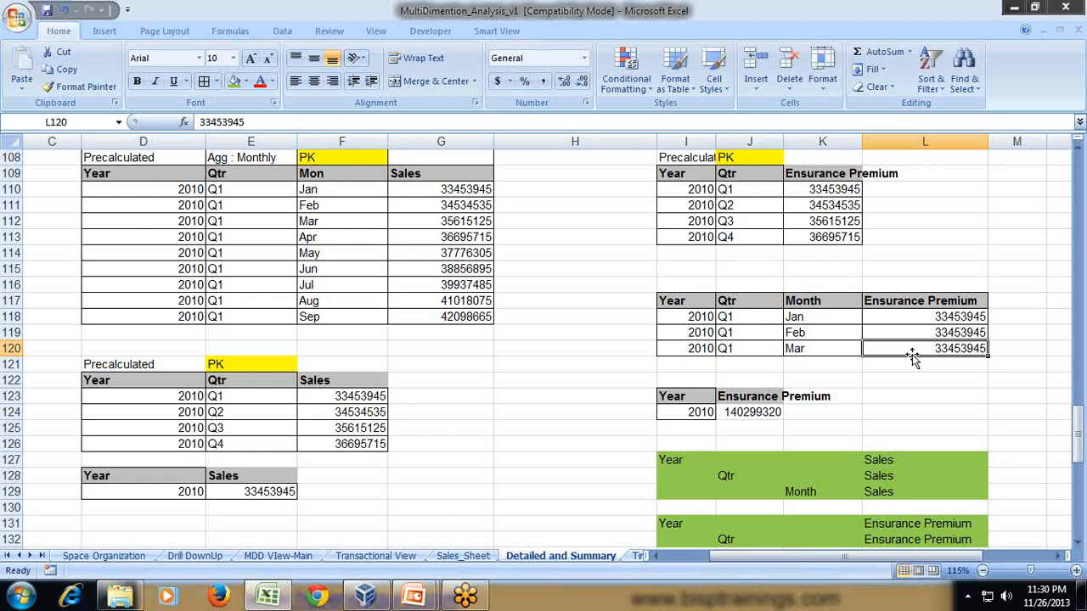
pyautogui.moveTo(960, 320); pyautogui.dragTo(954, 348)
pyautogui.click(829, 314)
pyautogui.click(822, 334)
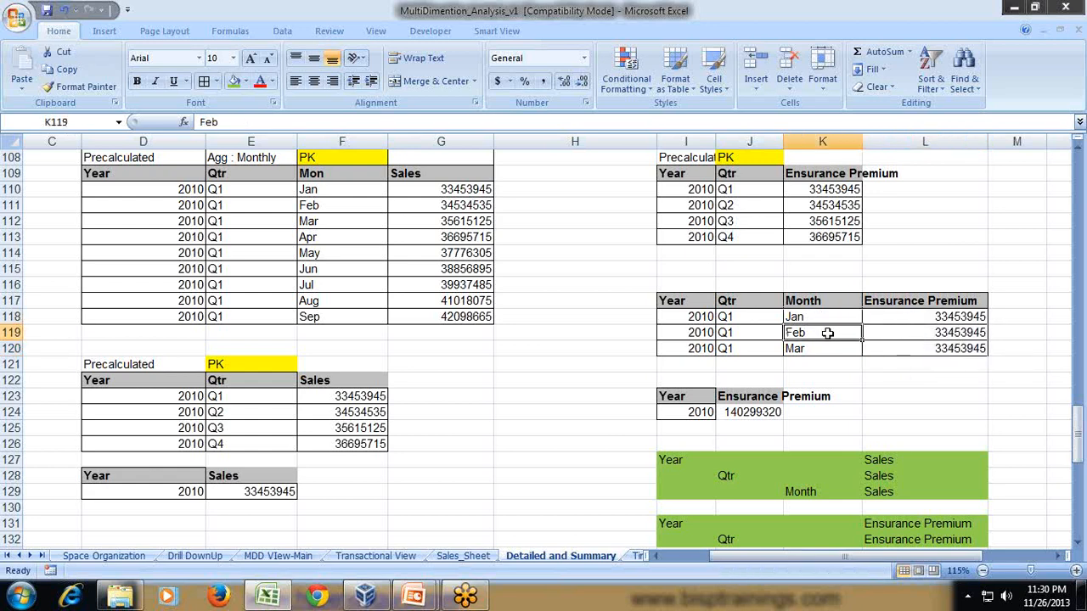
pyautogui.click(828, 351)
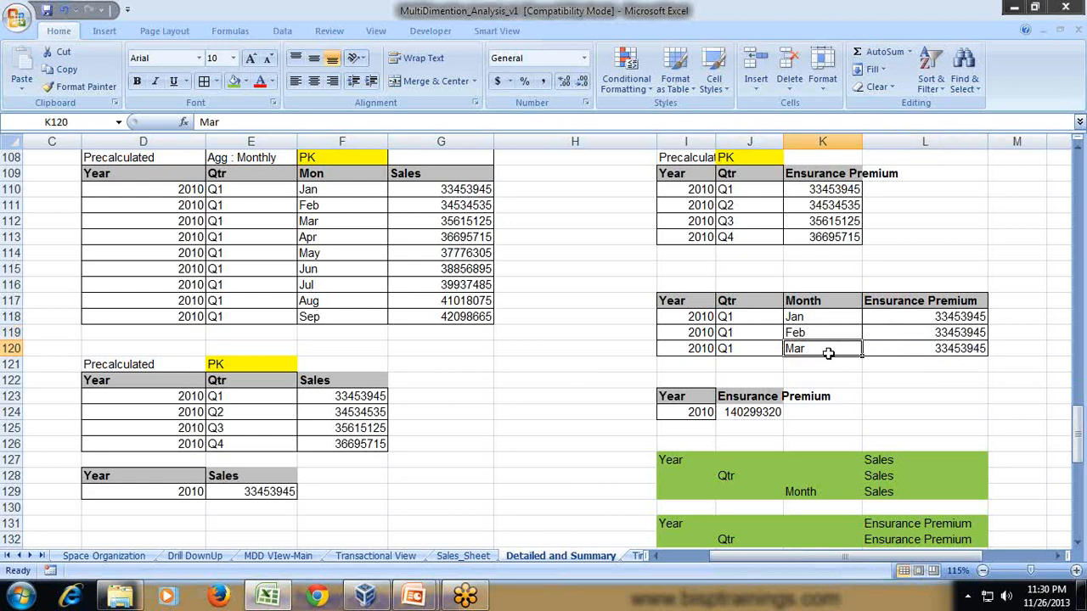
# Switch to the virtual machine showing the SH_Model project in IBM Cognos Framework Manager
pyautogui.click(365, 597)
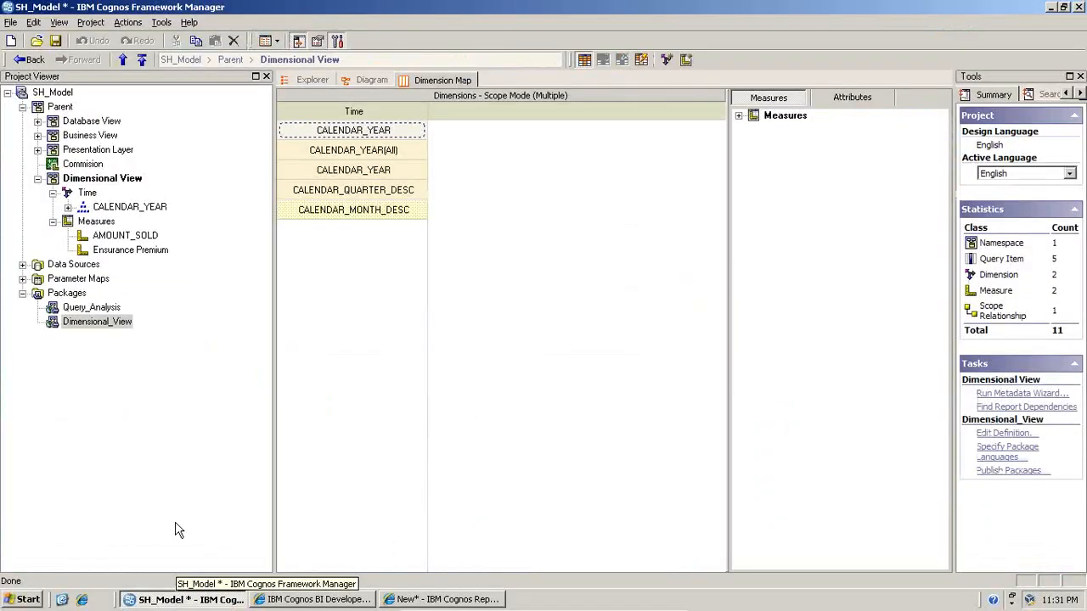
# Collapse the Dimensional View namespace and show the Database View namespace as a diagram
pyautogui.click(37, 179)
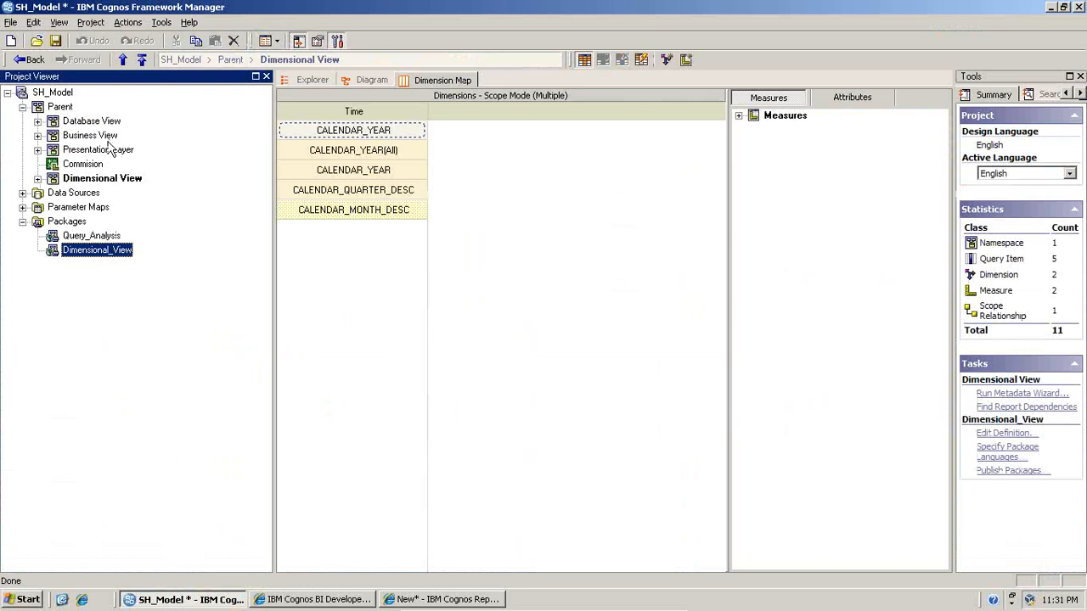
pyautogui.click(38, 120)
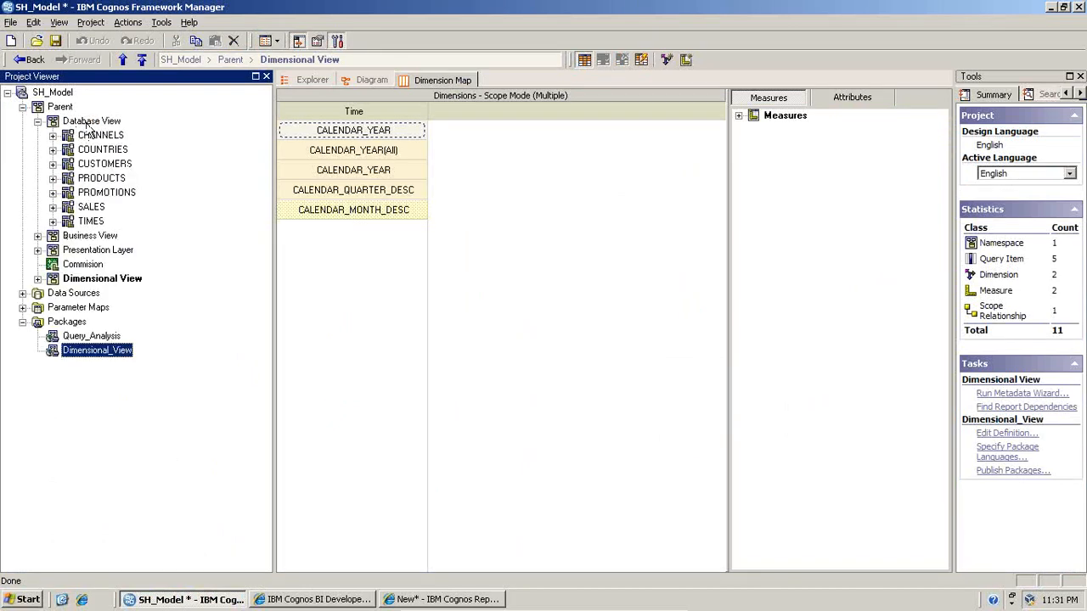
pyautogui.rightClick(88, 123)
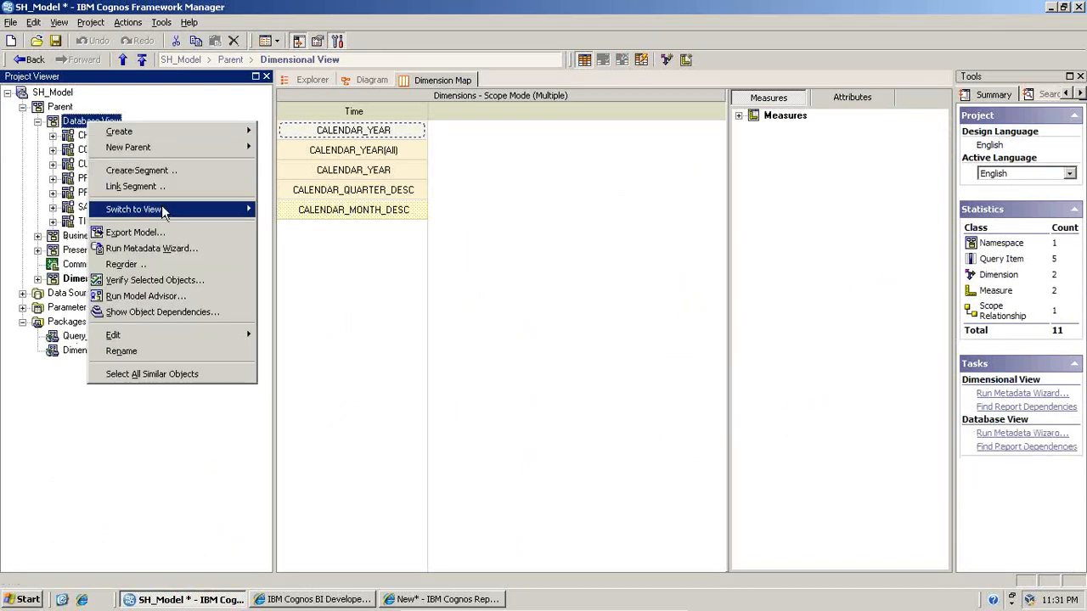
pyautogui.moveTo(165, 211)
pyautogui.click(298, 225)
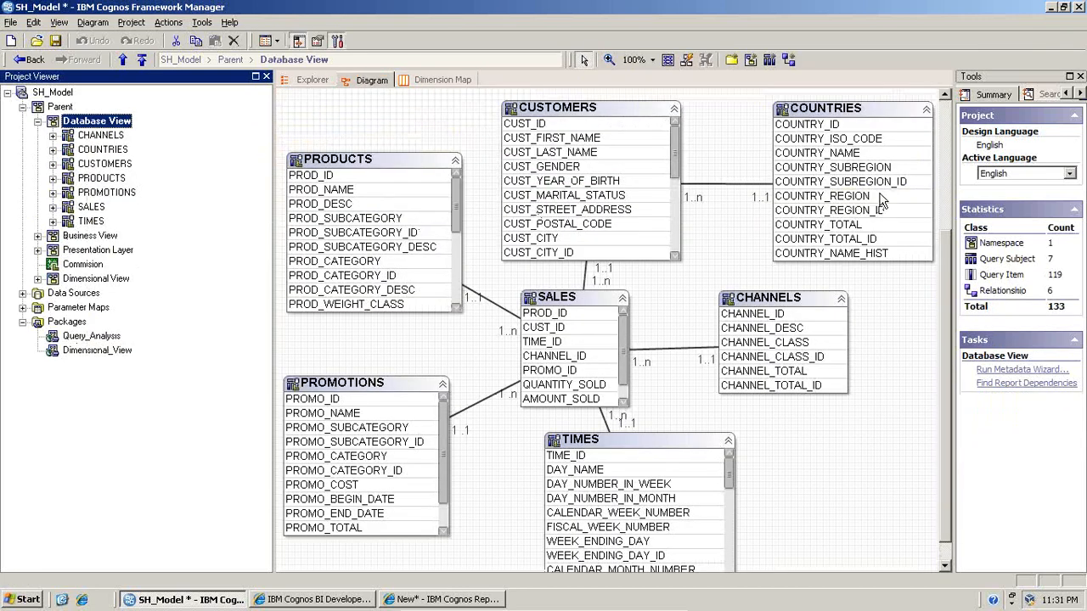
# Go through the CUSTOMERS, PRODUCTS, PROMOTIONS, CHANNELS and TIMES tables related to SALES in the Database View diagram
pyautogui.click(595, 117)
pyautogui.click(376, 196)
pyautogui.click(357, 387)
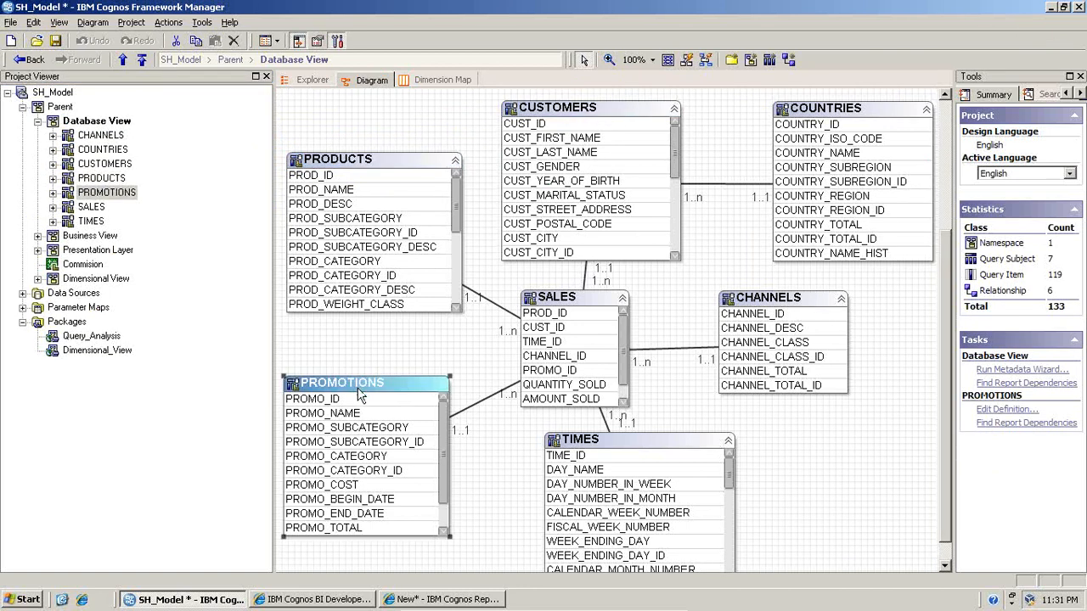
pyautogui.click(571, 440)
pyautogui.click(724, 316)
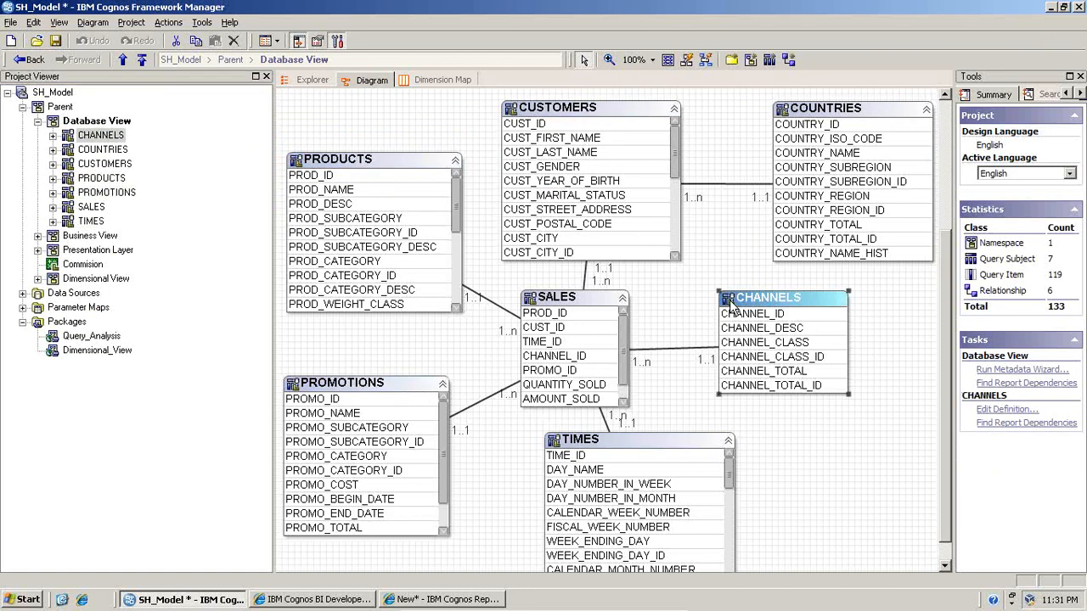
pyautogui.click(594, 310)
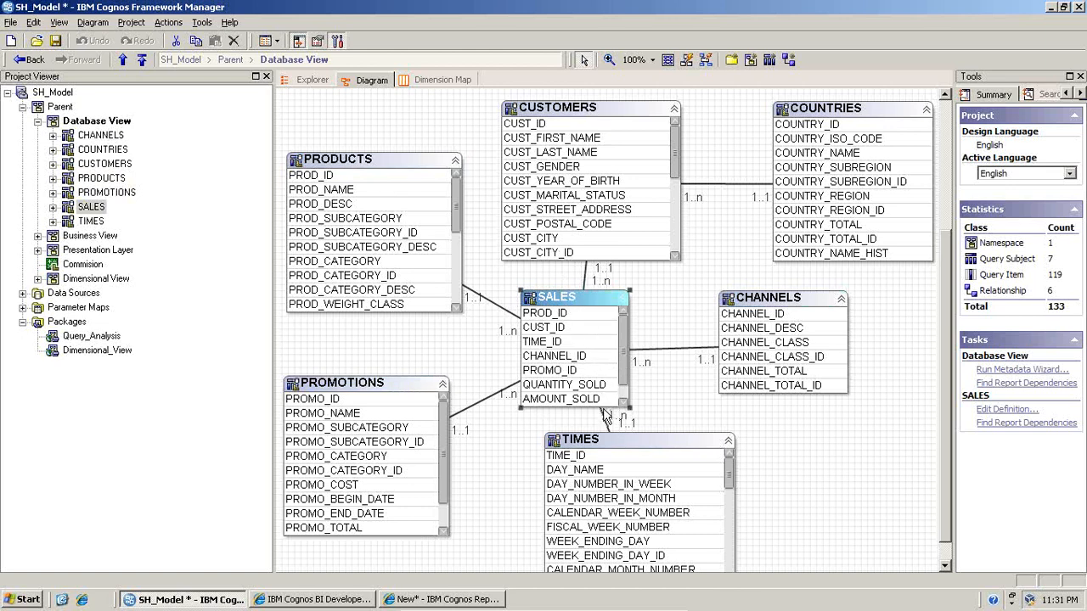
pyautogui.click(597, 443)
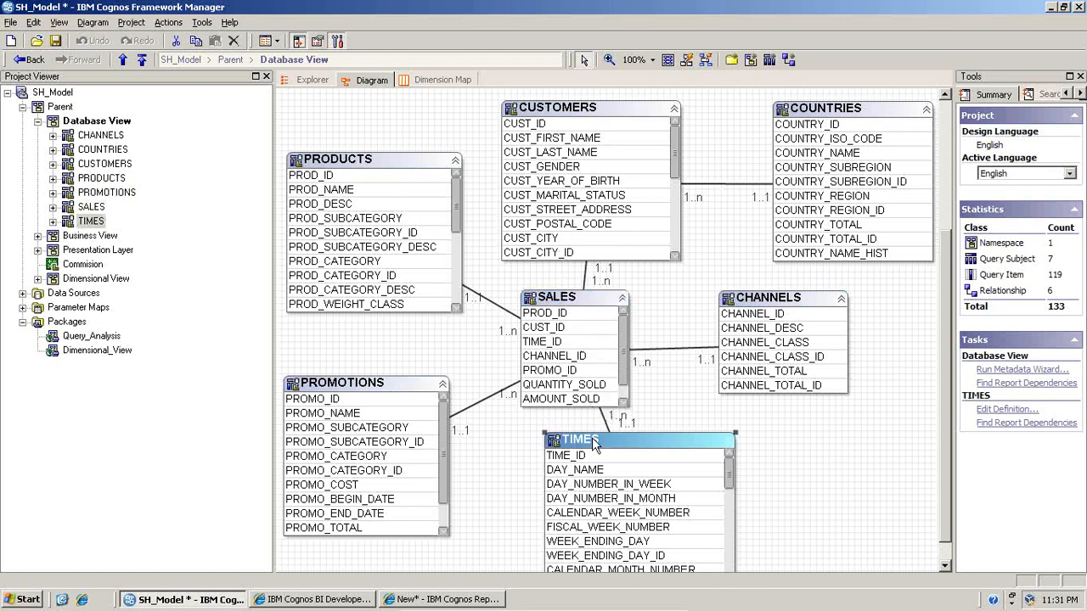
# Examine the Dimensional View's contents down to the levels of the Time dimension's CALENDAR_YEAR hierarchy and the items under Measures
pyautogui.click(37, 122)
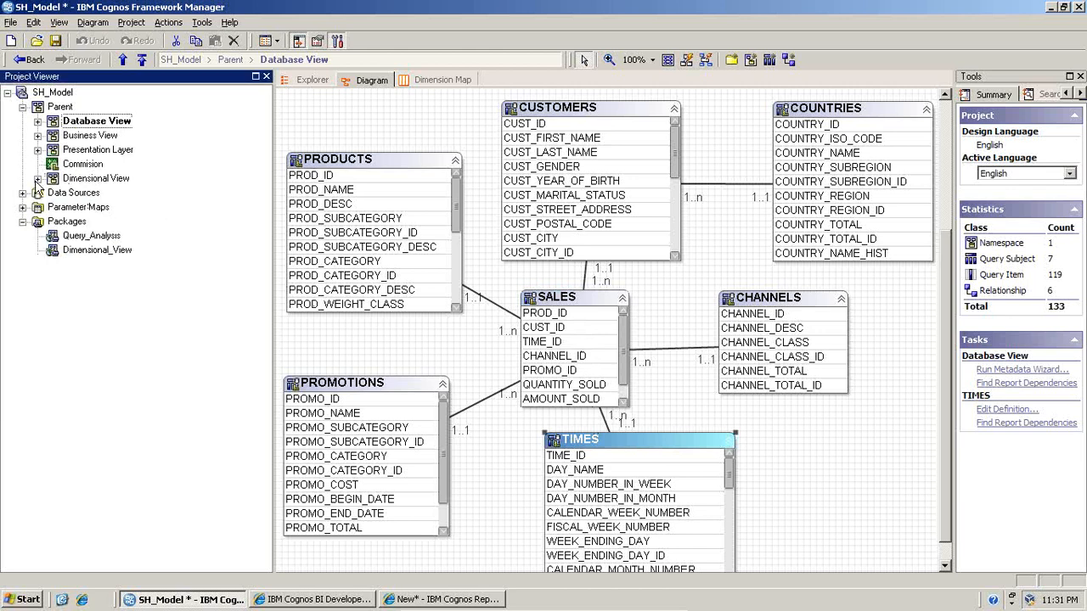
pyautogui.click(38, 179)
pyautogui.click(53, 222)
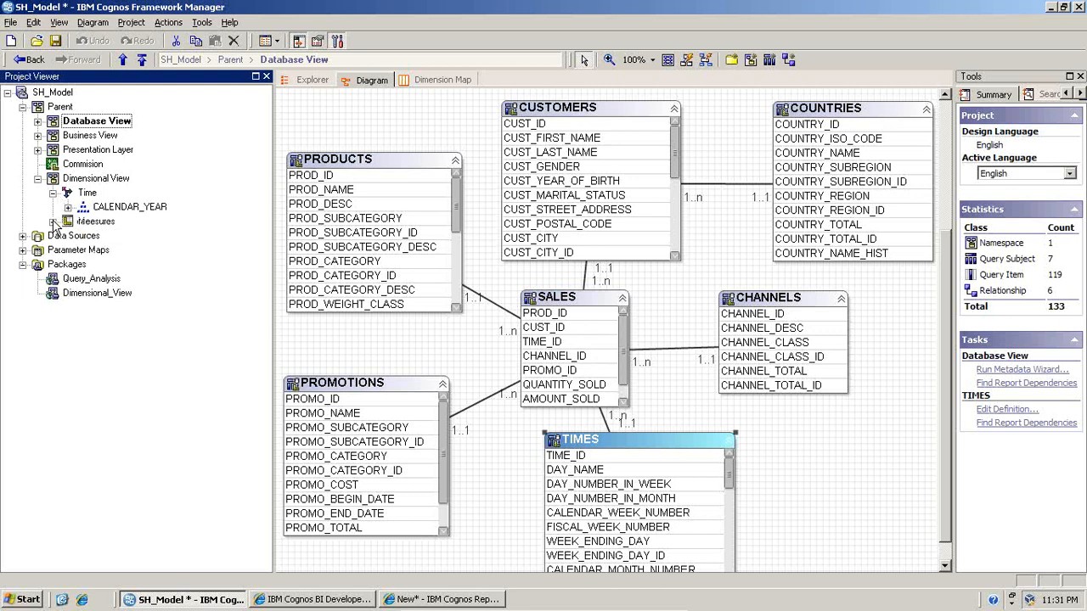
pyautogui.click(53, 192)
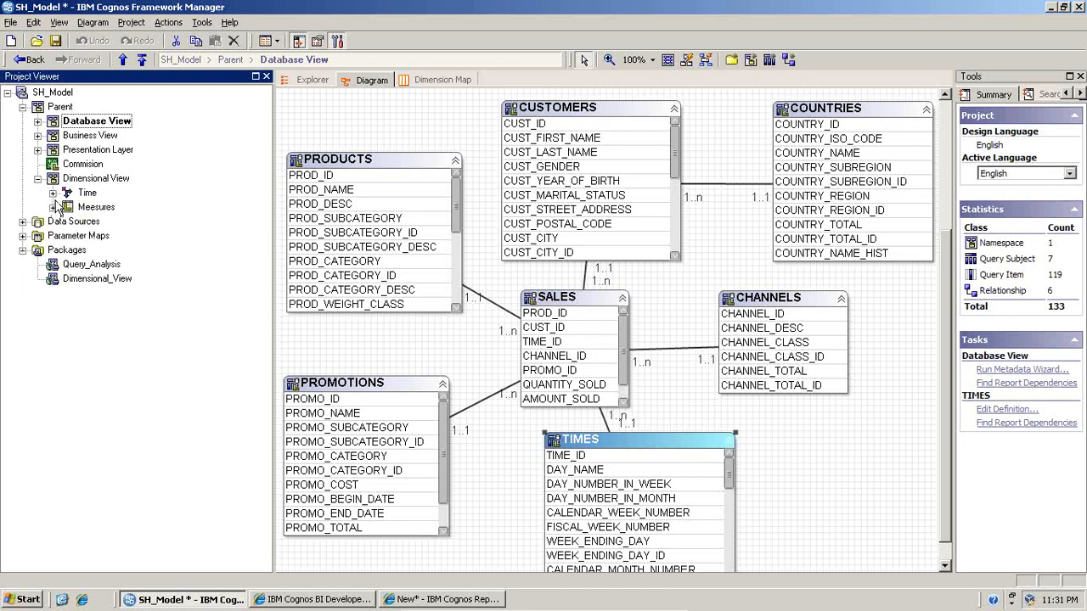
pyautogui.click(88, 193)
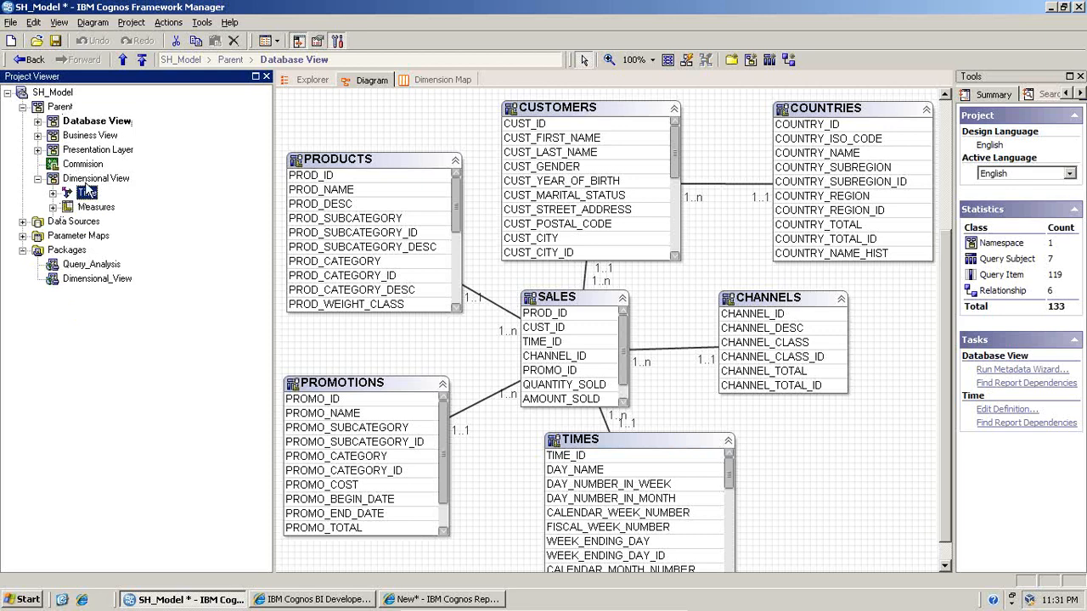
pyautogui.click(89, 180)
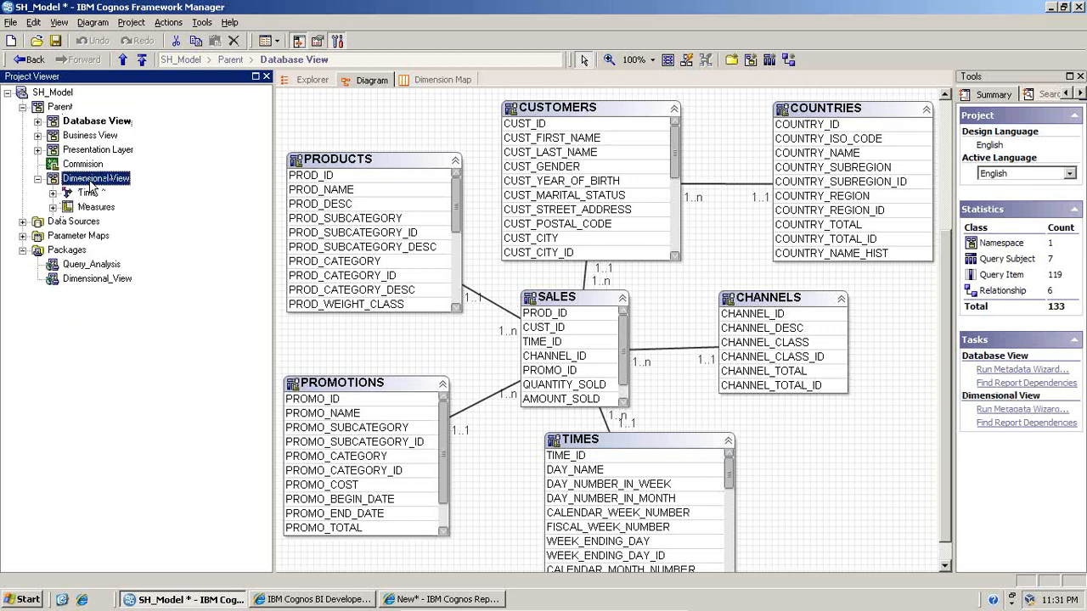
pyautogui.click(53, 192)
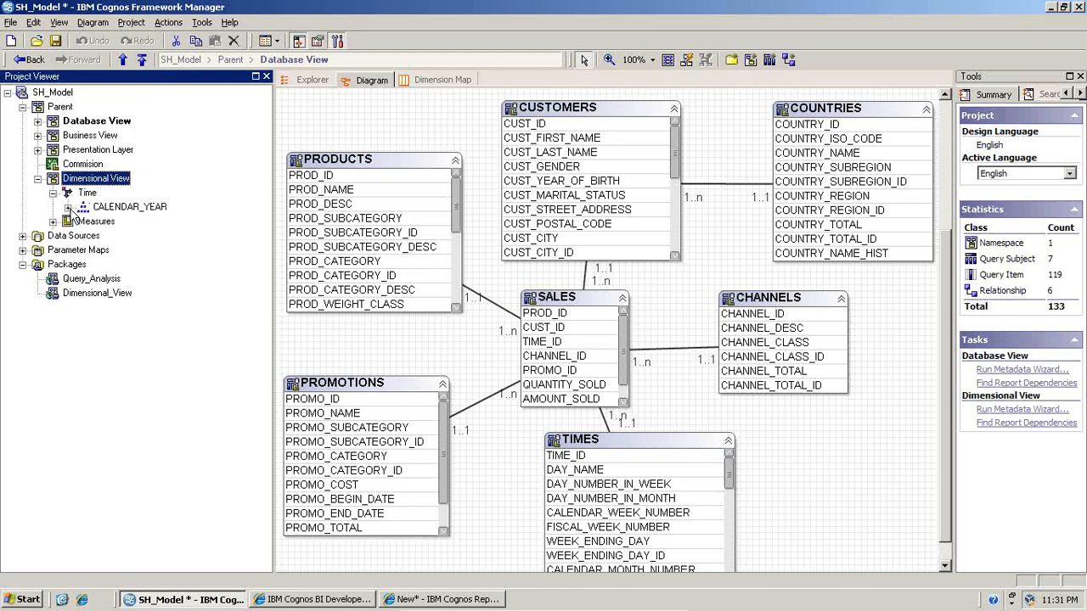
pyautogui.click(68, 207)
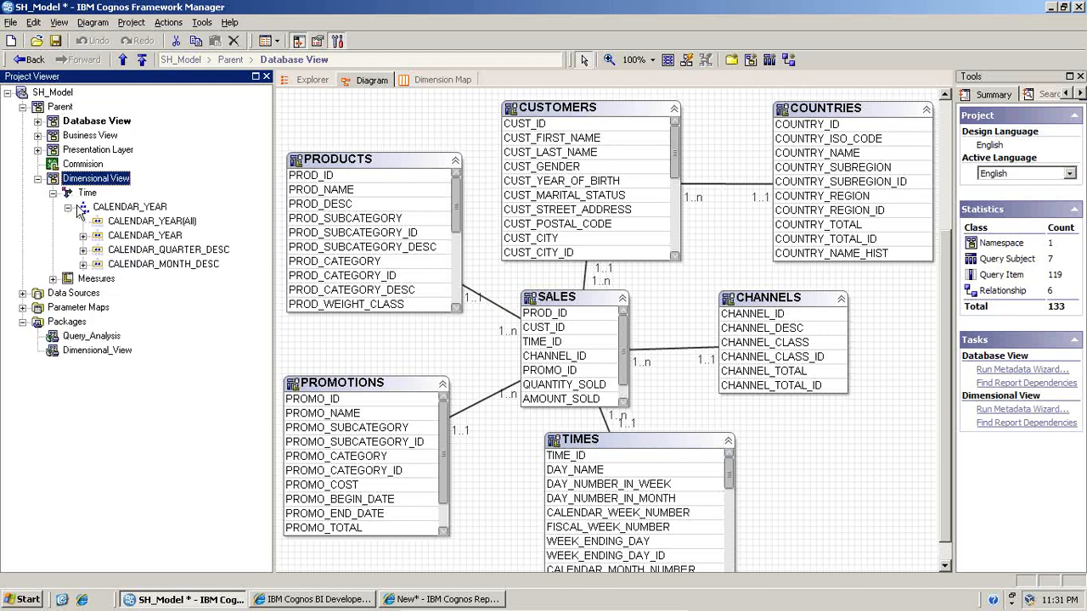
pyautogui.click(52, 279)
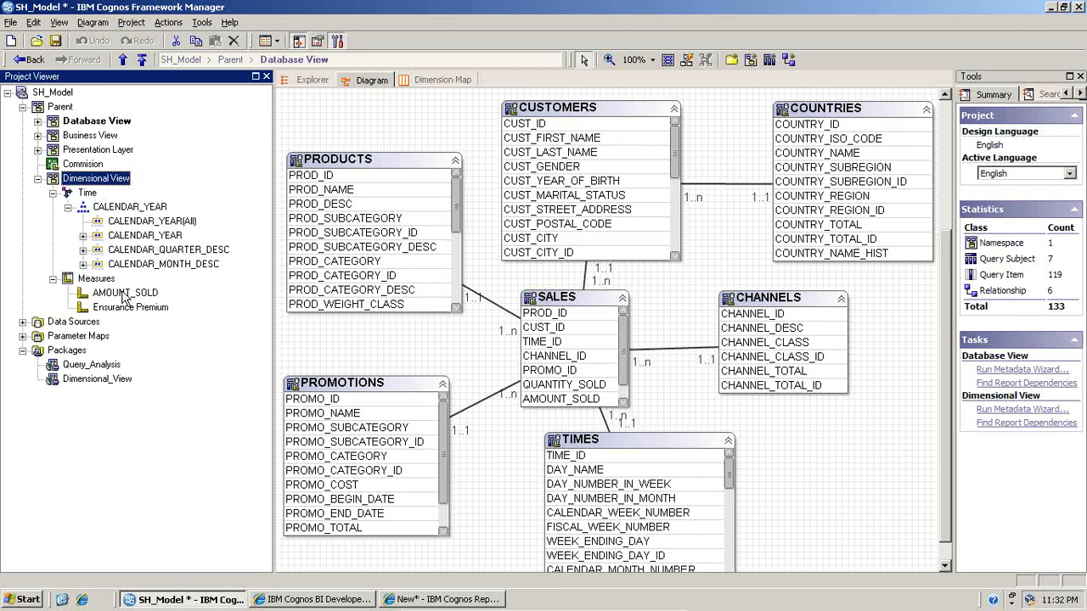
# Show the Dimensional View namespace as a diagram
pyautogui.rightClick(82, 178)
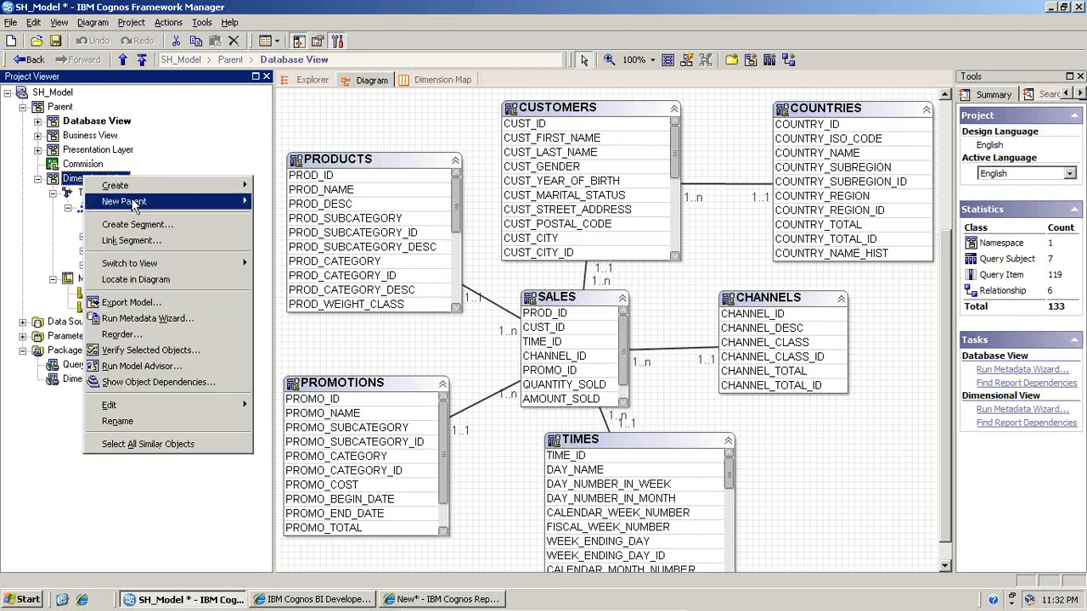
pyautogui.moveTo(151, 265)
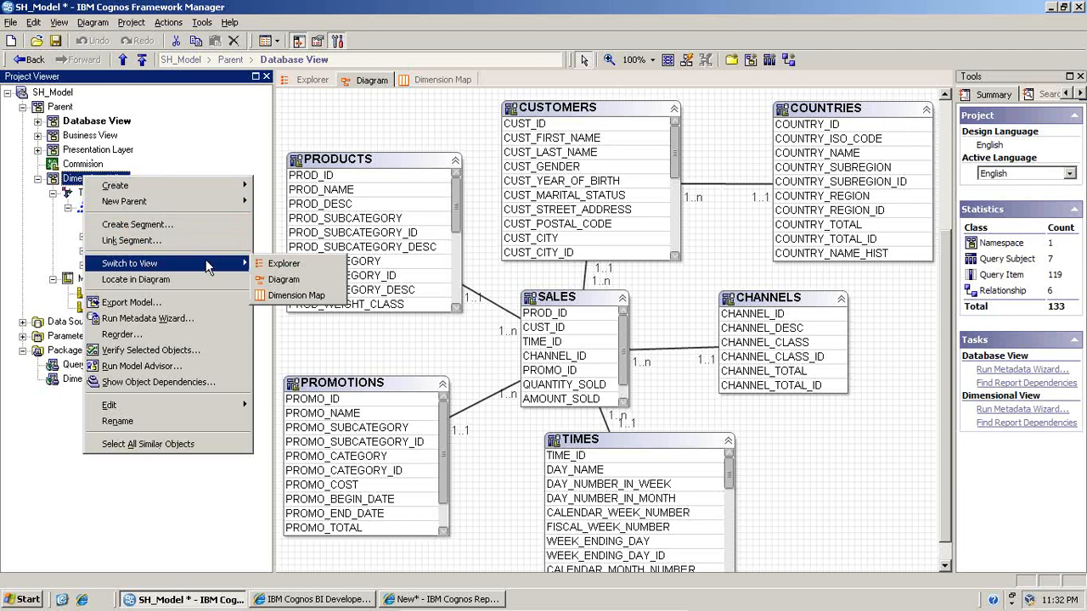
pyautogui.click(284, 279)
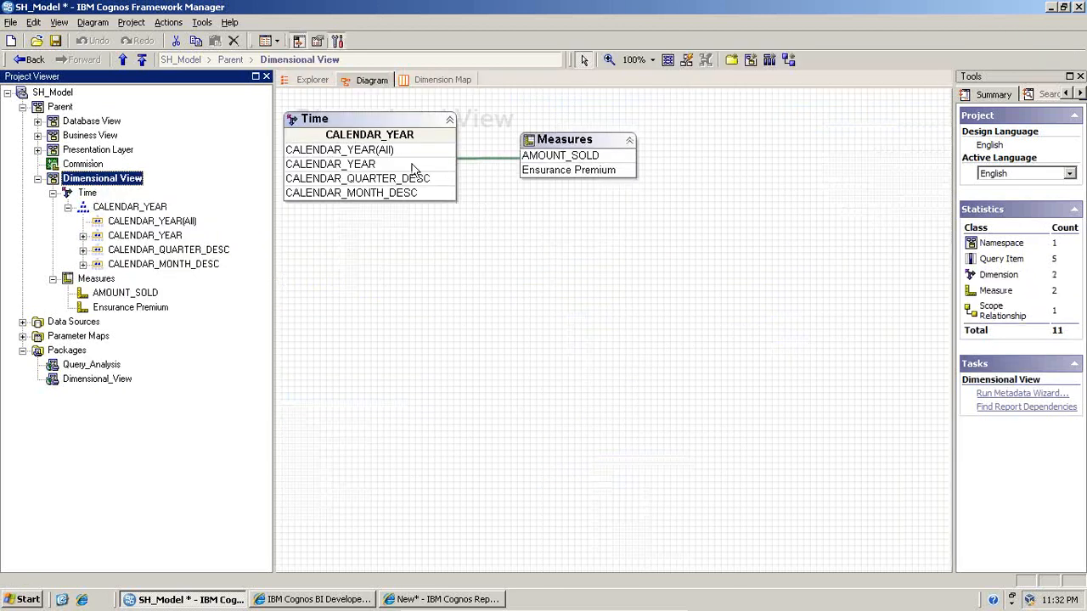
# Examine the scope relationship between the Time dimension and Measures in the diagram
pyautogui.click(501, 158)
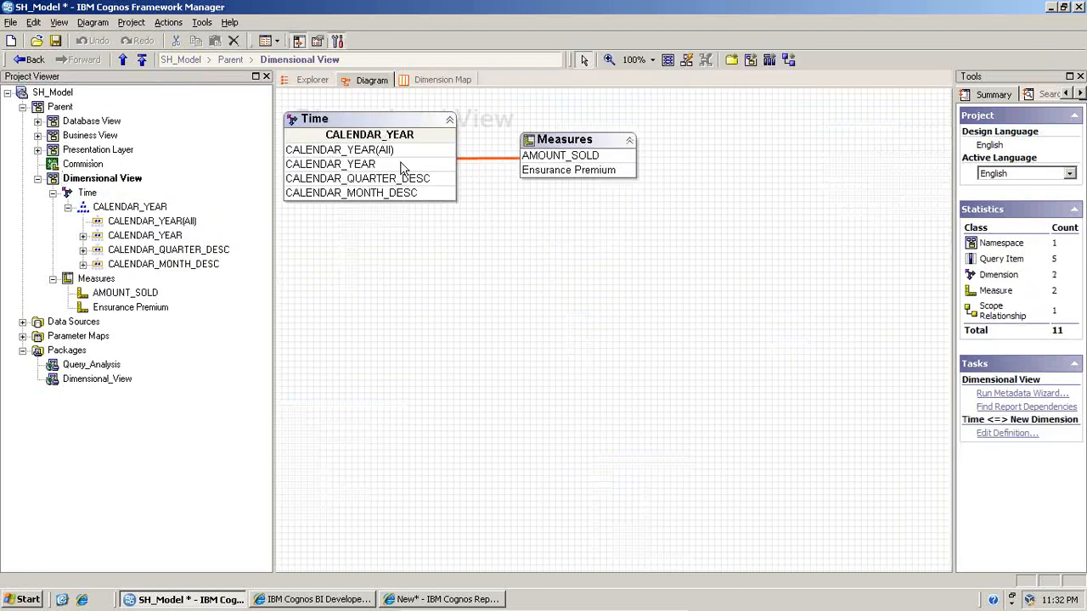
pyautogui.click(395, 126)
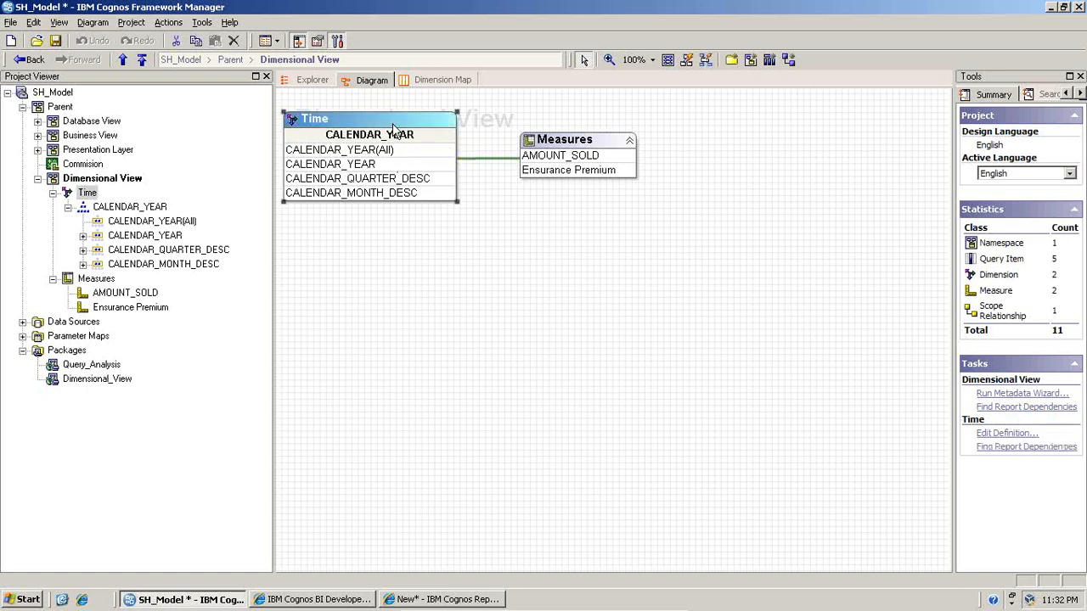
pyautogui.click(526, 143)
pyautogui.click(489, 159)
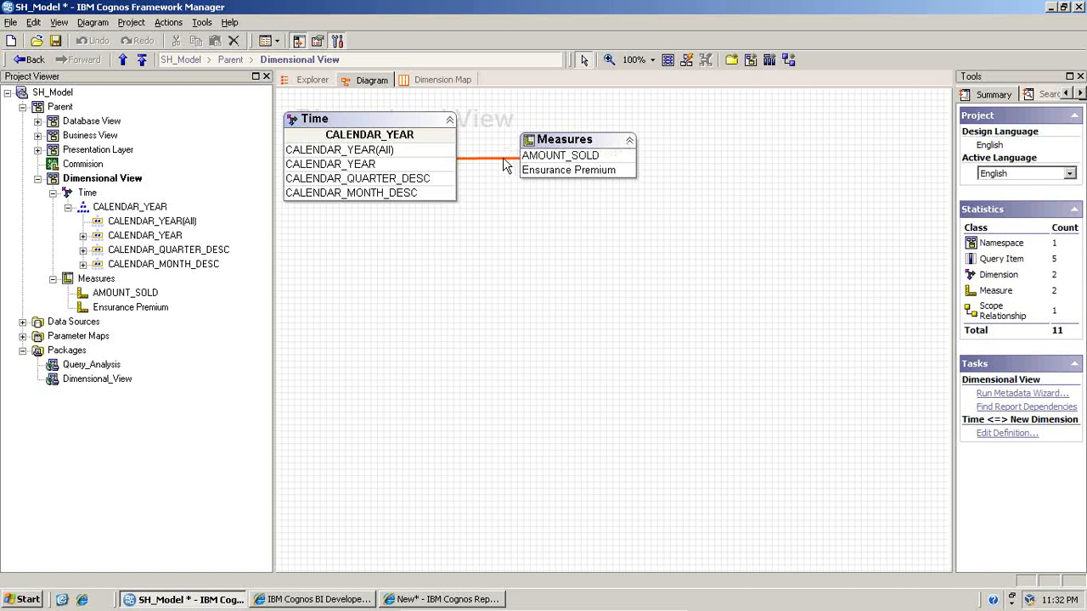
pyautogui.click(410, 124)
pyautogui.click(568, 152)
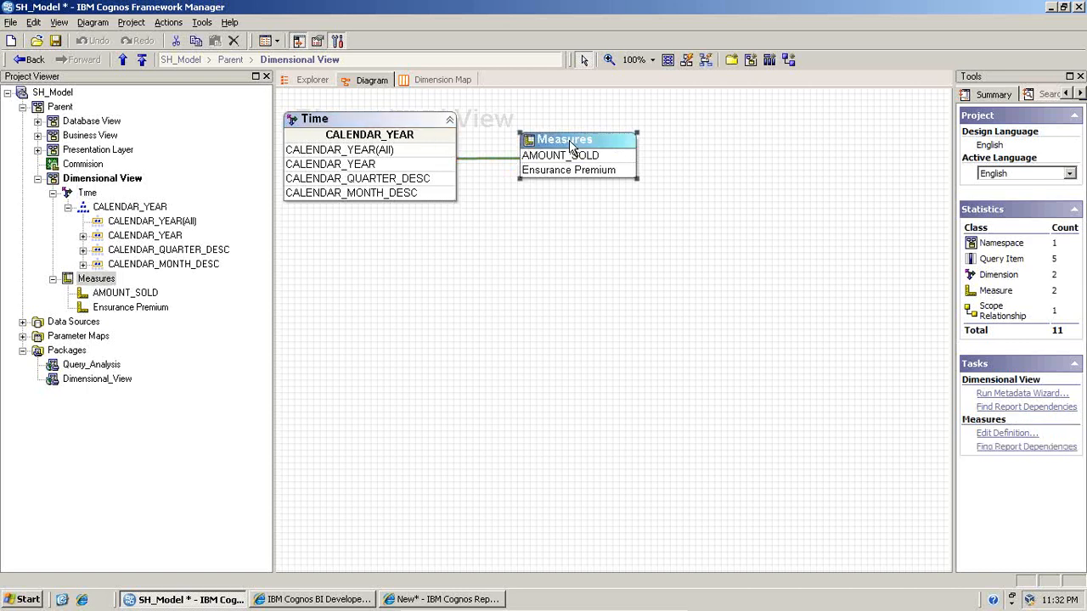
# Open the Dimensional View's dimension map and compare the scopes of AMOUNT_SOLD and Ensurance Premium
pyautogui.click(446, 81)
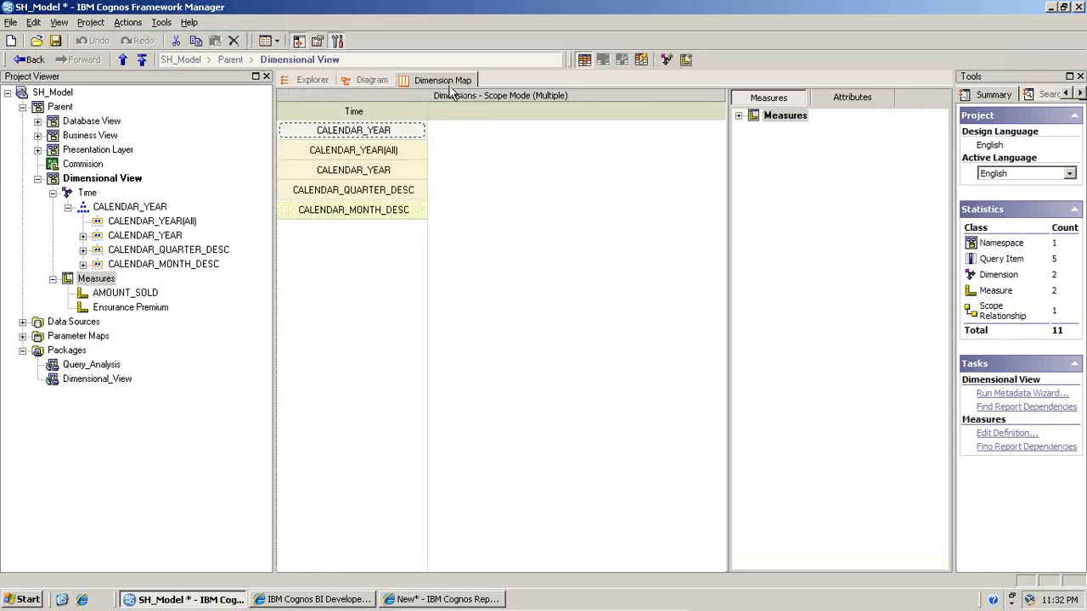
pyautogui.click(738, 116)
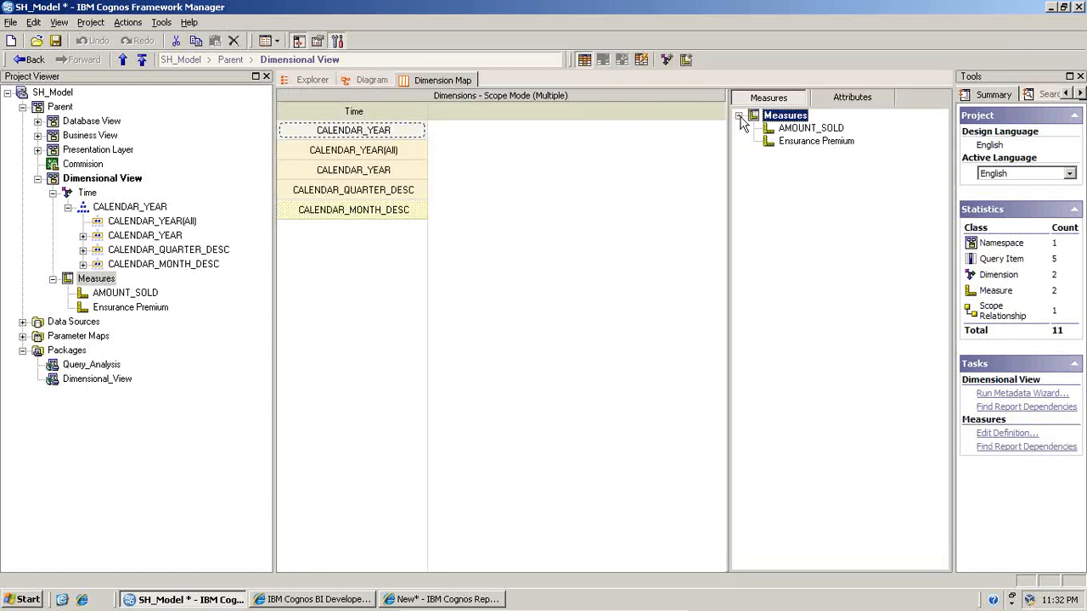
pyautogui.click(790, 128)
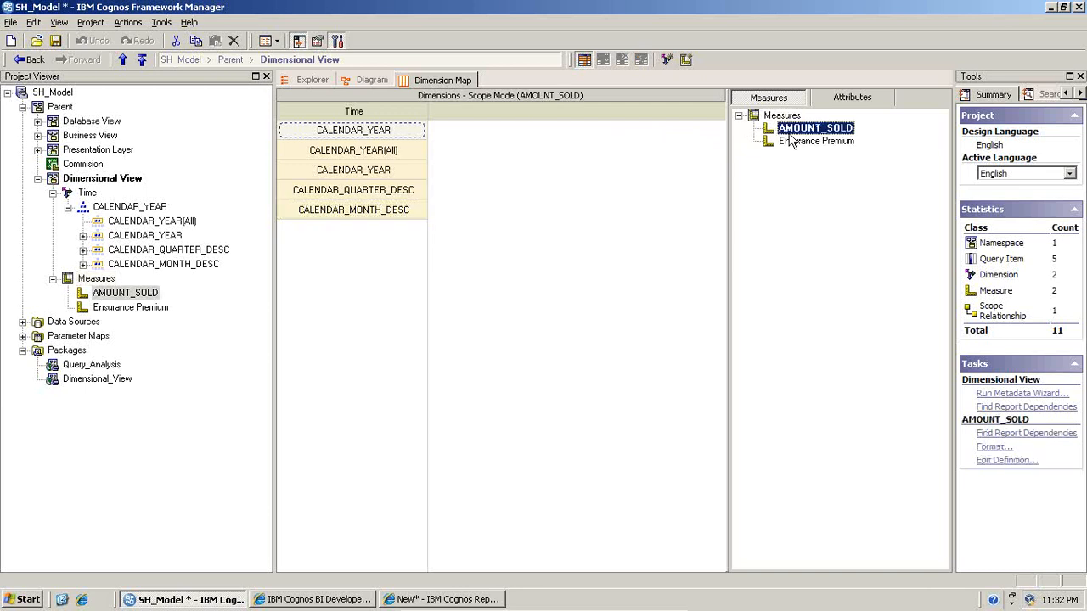
pyautogui.click(792, 142)
pyautogui.click(792, 133)
pyautogui.click(799, 144)
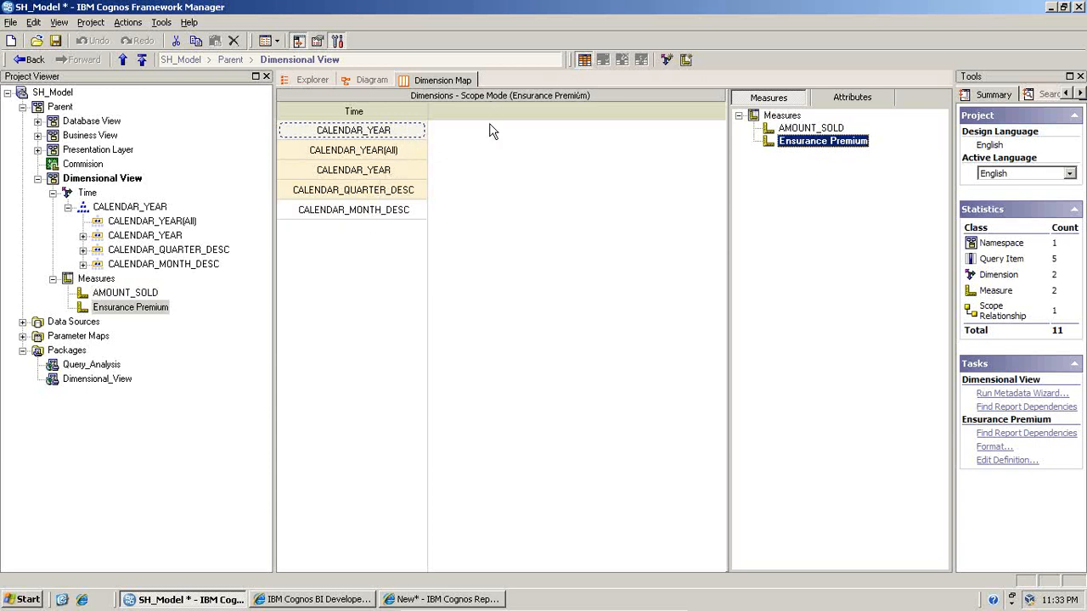
# Go through the CALENDAR_YEAR(All), CALENDAR_YEAR and CALENDAR_QUARTER_DESC levels in the scope of Ensurance Premium
pyautogui.click(380, 153)
pyautogui.click(382, 170)
pyautogui.click(380, 190)
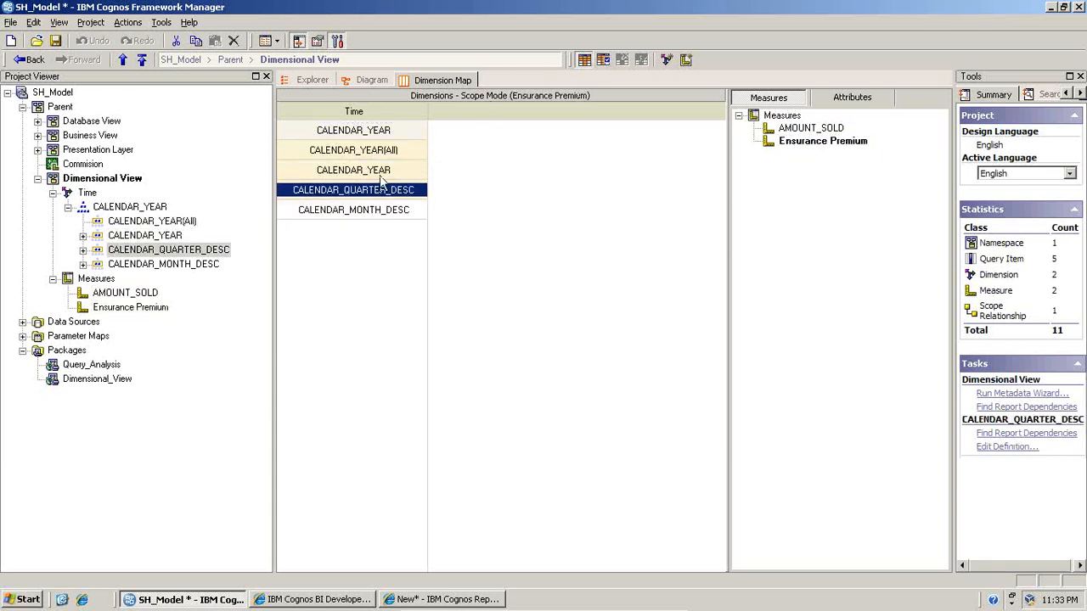
pyautogui.click(586, 61)
pyautogui.click(586, 63)
# Set the scope of Ensurance Premium to the CALENDAR_MONTH_DESC level and compare it with the scope of AMOUNT_SOLD
pyautogui.click(365, 213)
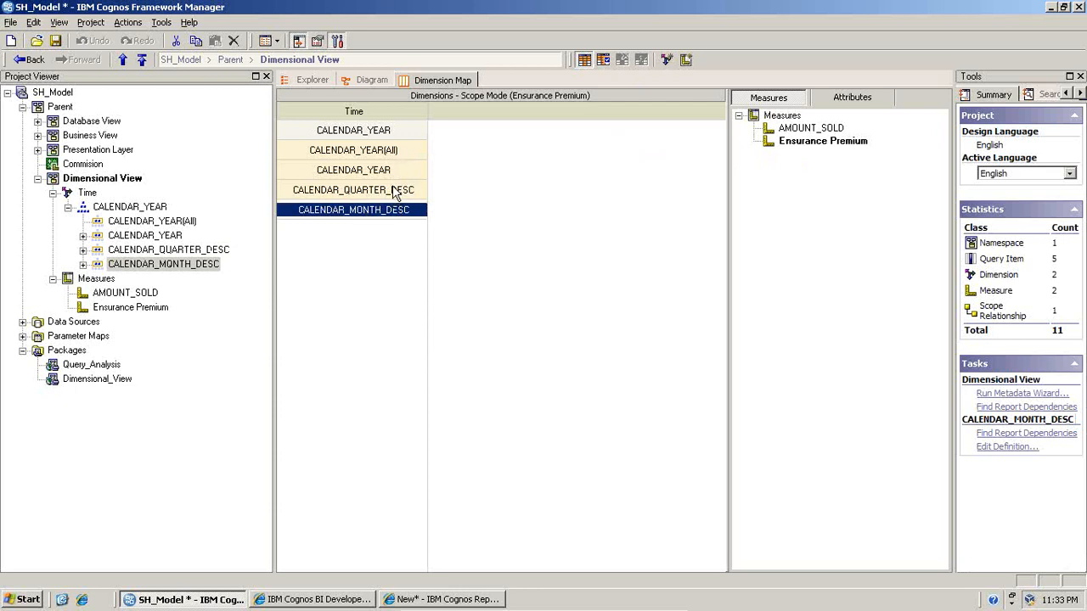
pyautogui.click(602, 62)
pyautogui.click(404, 189)
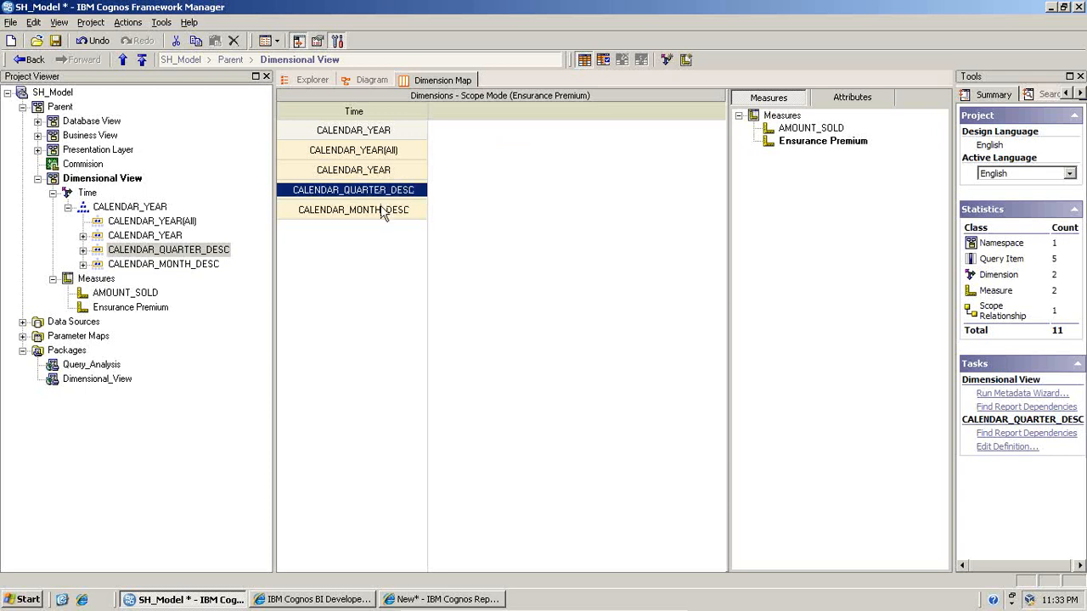
pyautogui.click(803, 129)
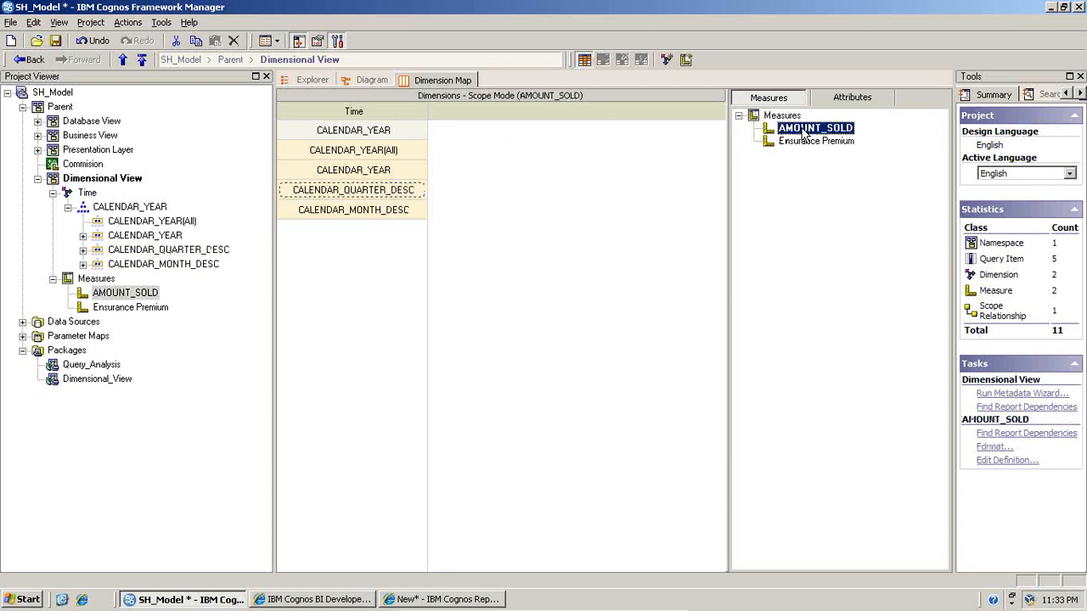
pyautogui.click(807, 141)
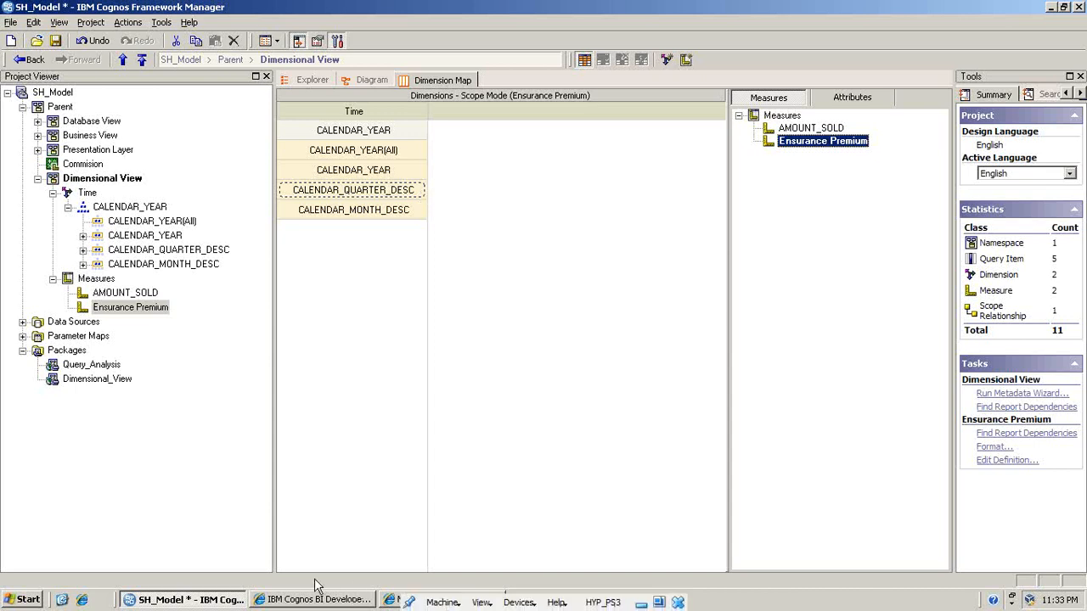
# Switch to Report Studio and create a new List report on the Dimensional_View package without saving the current report
pyautogui.click(388, 607)
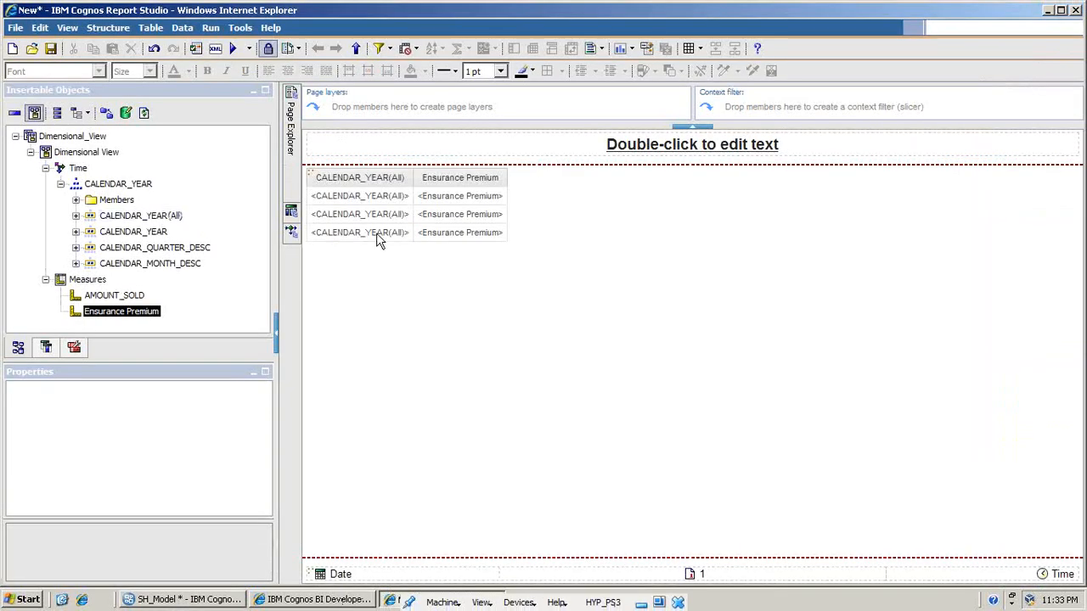
pyautogui.click(12, 51)
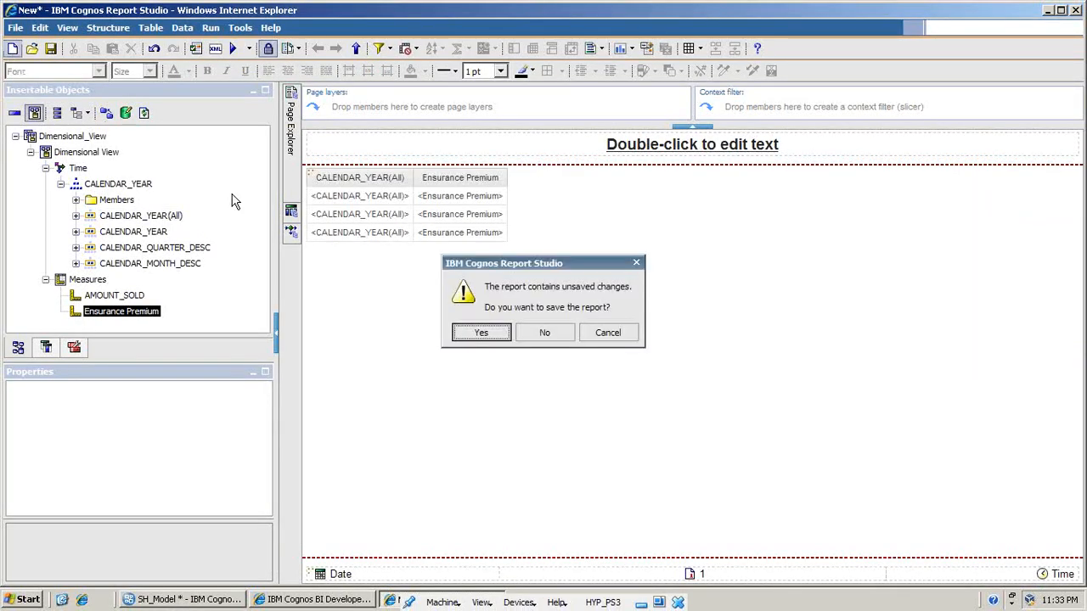
pyautogui.click(525, 333)
pyautogui.click(448, 255)
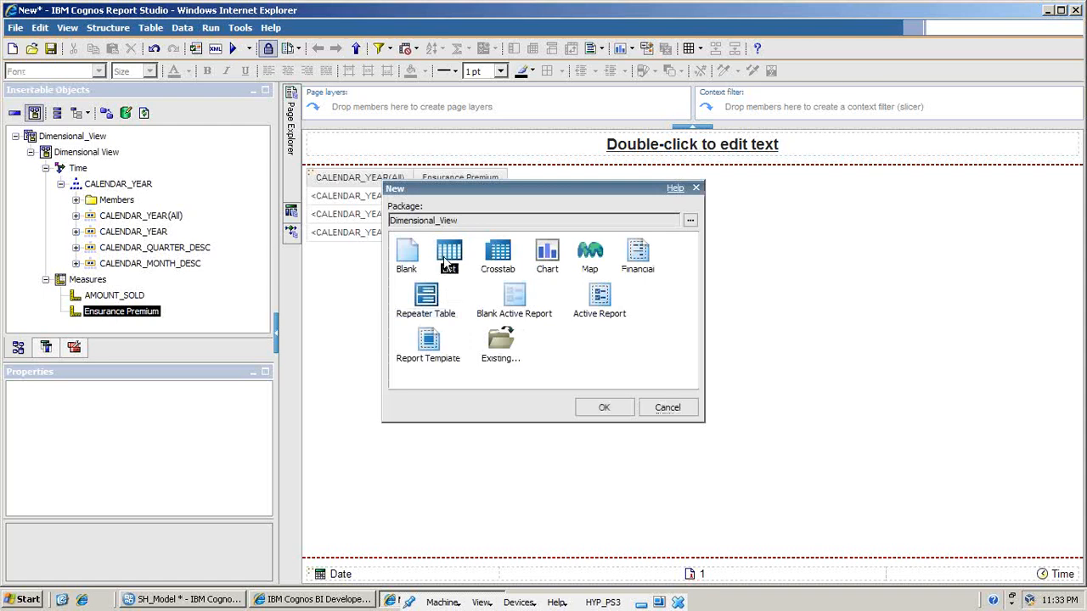
pyautogui.click(604, 409)
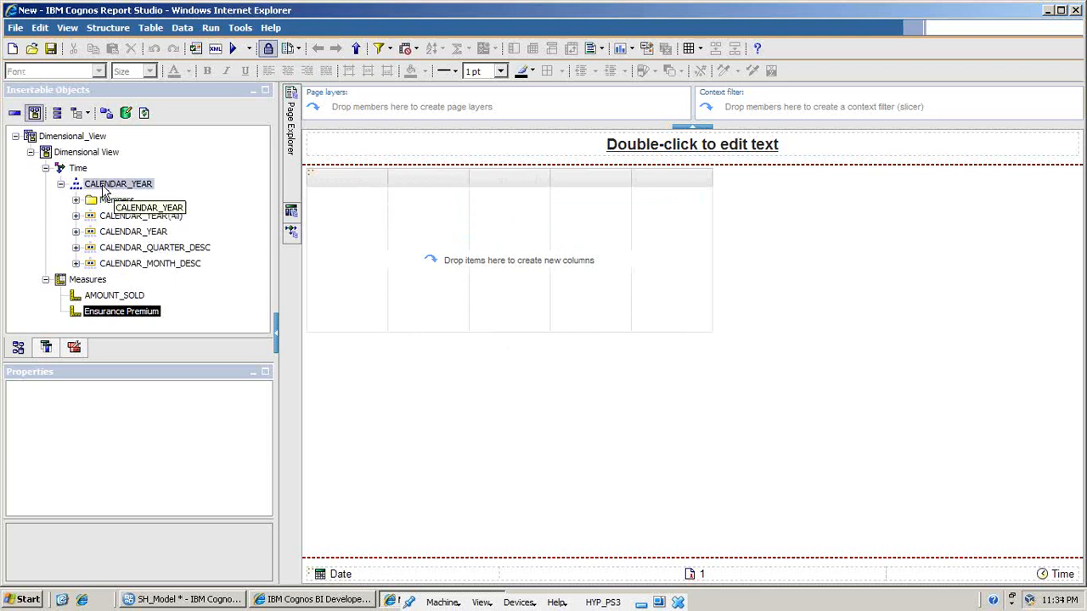
# Refresh the Dimensional_View package metadata and expand its Time dimension and Measures
pyautogui.click(144, 116)
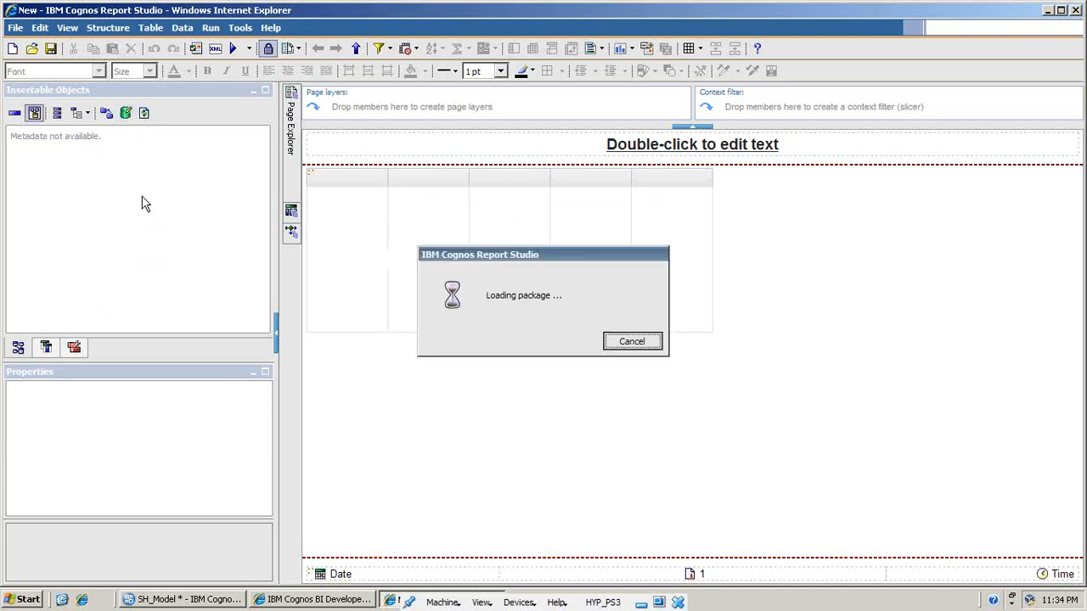
pyautogui.click(31, 153)
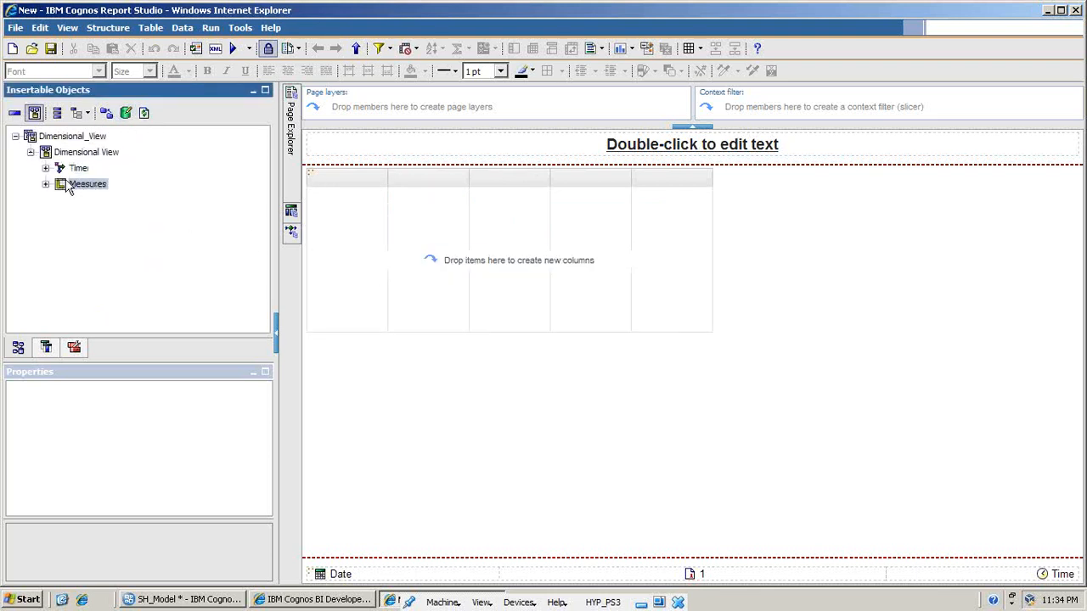
pyautogui.click(47, 184)
pyautogui.click(46, 168)
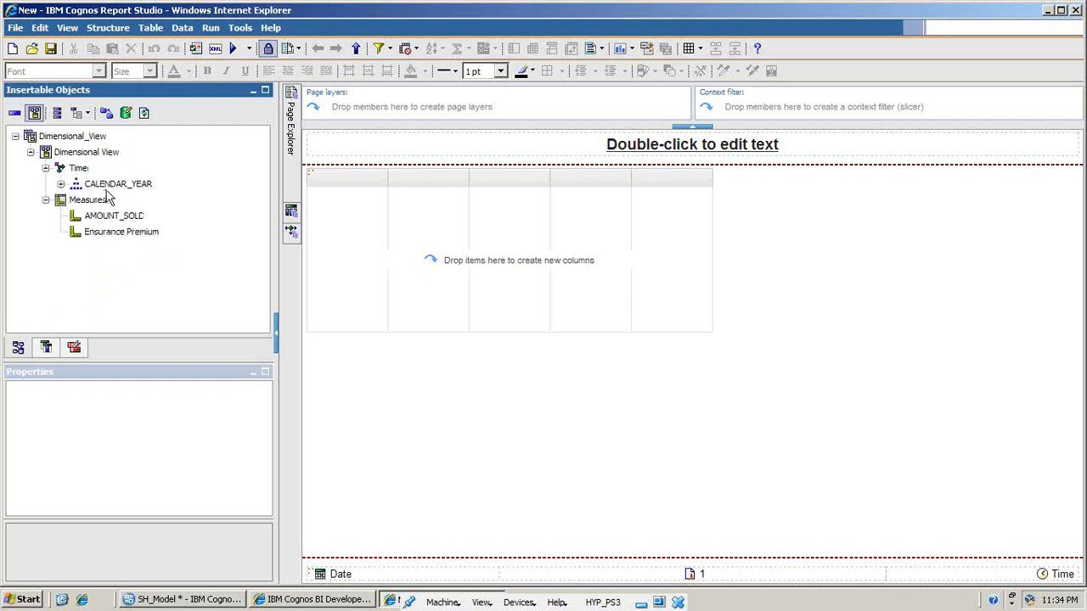
# Insert the root members of the CALENDAR_YEAR hierarchy and the AMOUNT_SOLD measure as list columns
pyautogui.click(108, 184)
pyautogui.moveTo(109, 188); pyautogui.dragTo(319, 224)
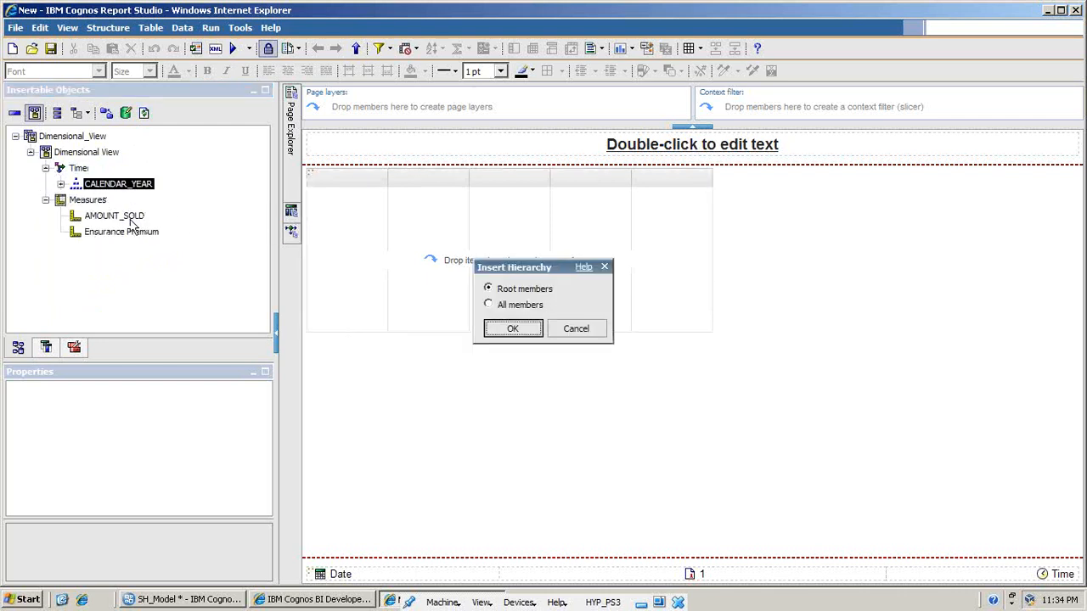
pyautogui.click(514, 329)
pyautogui.moveTo(119, 219); pyautogui.dragTo(396, 226)
# Allow drill-up and drill-down in the report's drill behavior
pyautogui.click(182, 27)
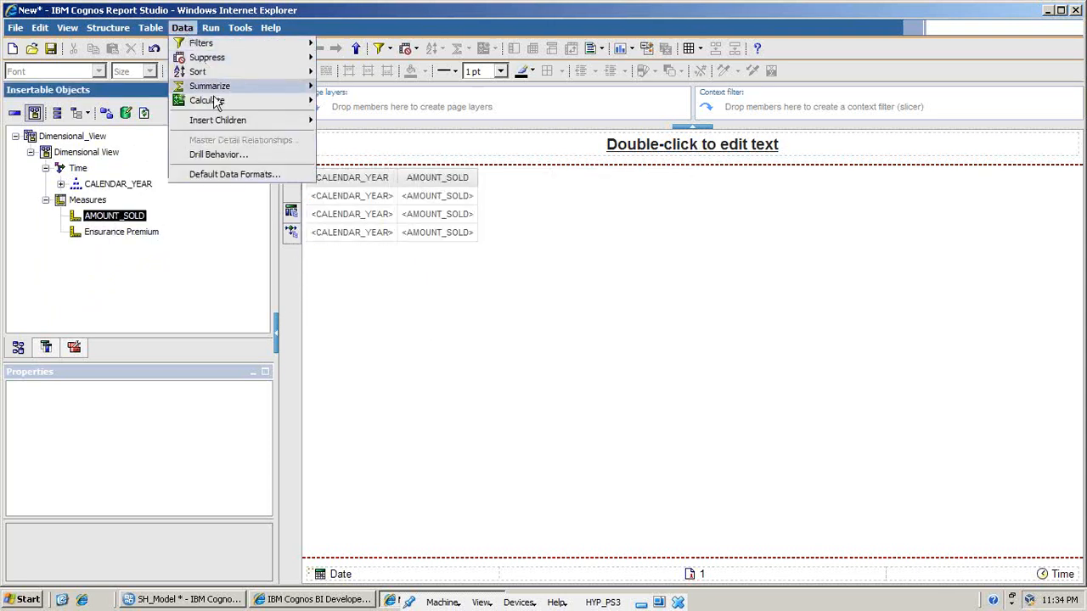
pyautogui.click(227, 170)
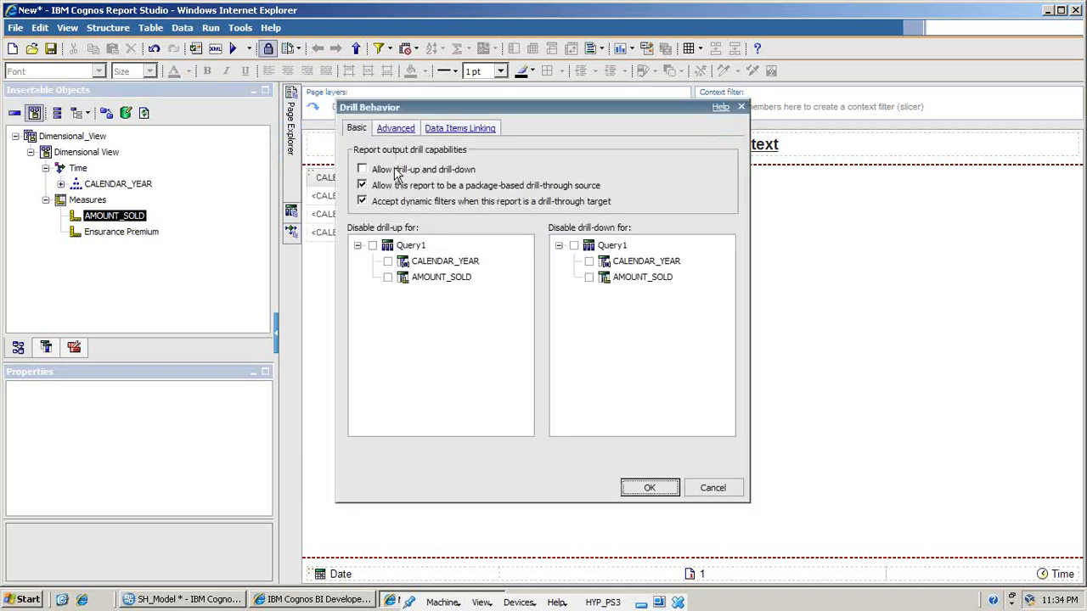
pyautogui.click(391, 170)
pyautogui.click(649, 487)
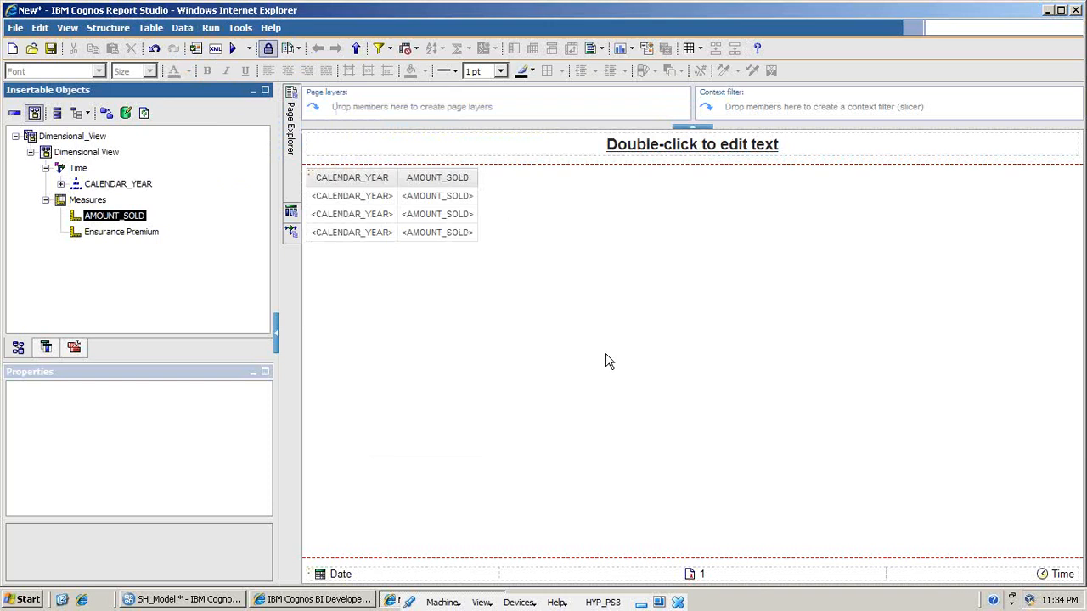
# Run the report in a maximized viewer and drill down on AMOUNT_SOLD from CALENDAR_YEAR(All) through 1998 and quarter 1998-01 to its months
pyautogui.click(235, 51)
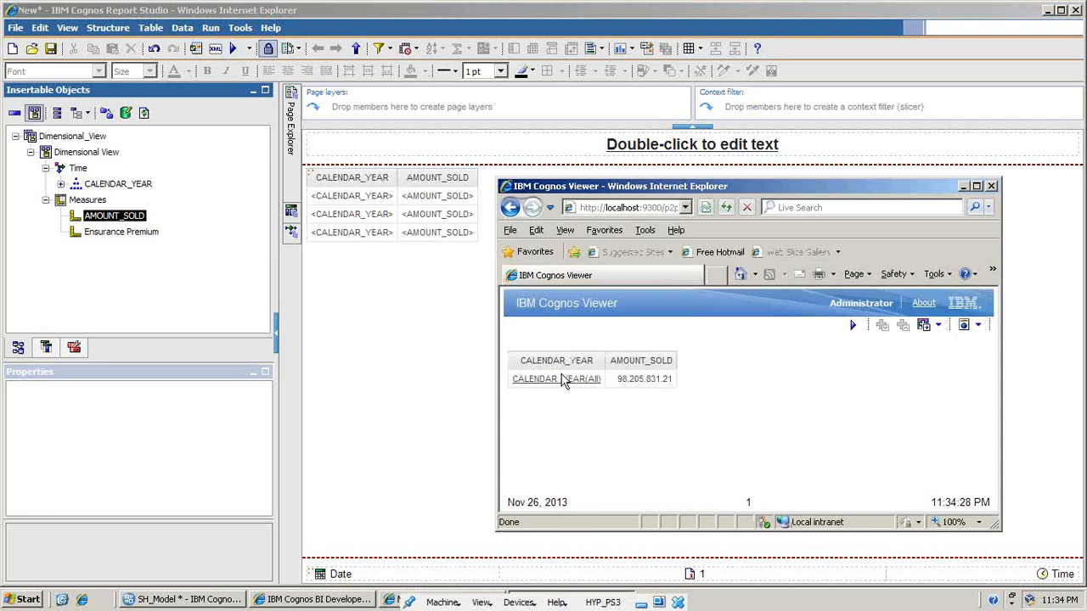
pyautogui.doubleClick(713, 194)
pyautogui.click(81, 204)
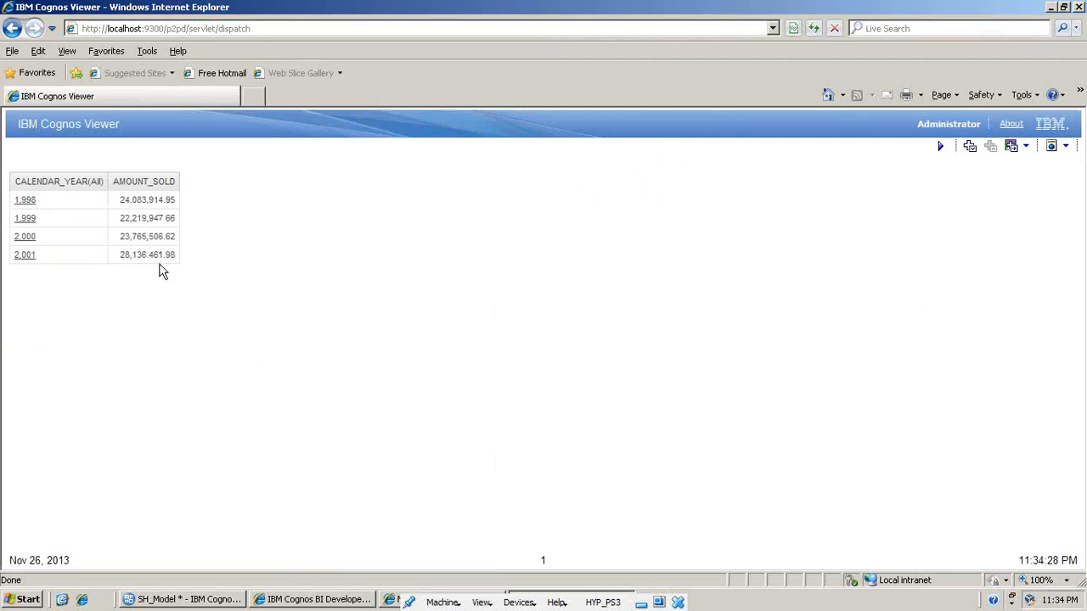
pyautogui.click(29, 201)
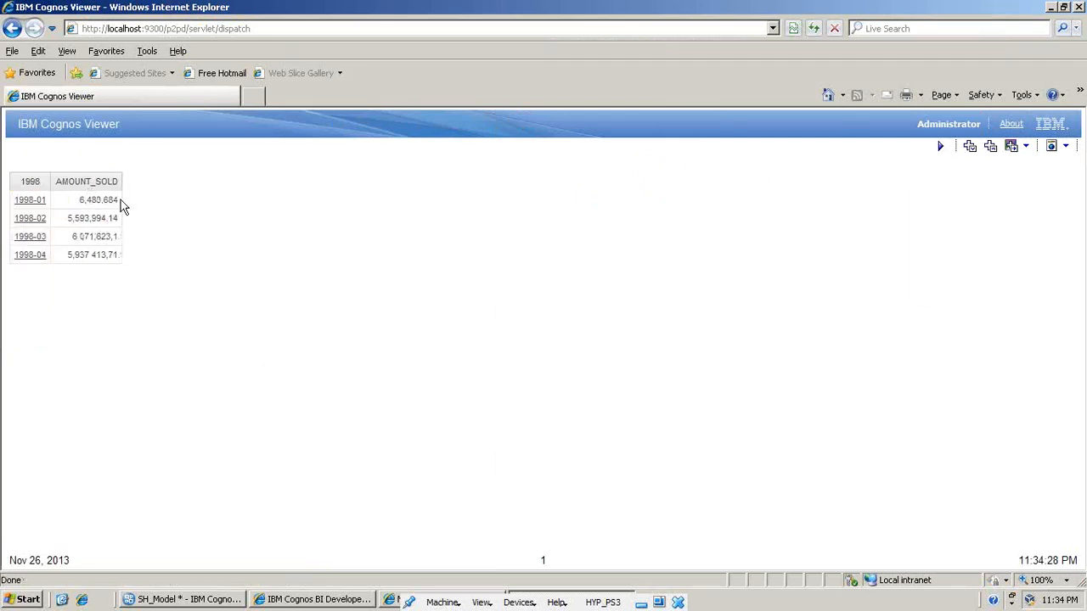
pyautogui.click(31, 205)
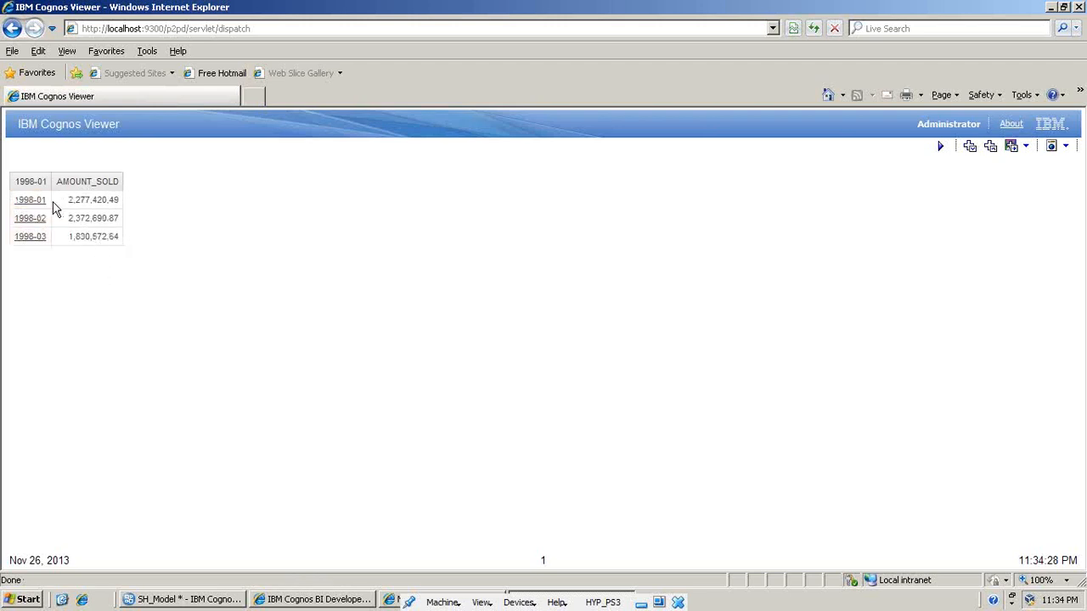
pyautogui.click(49, 204)
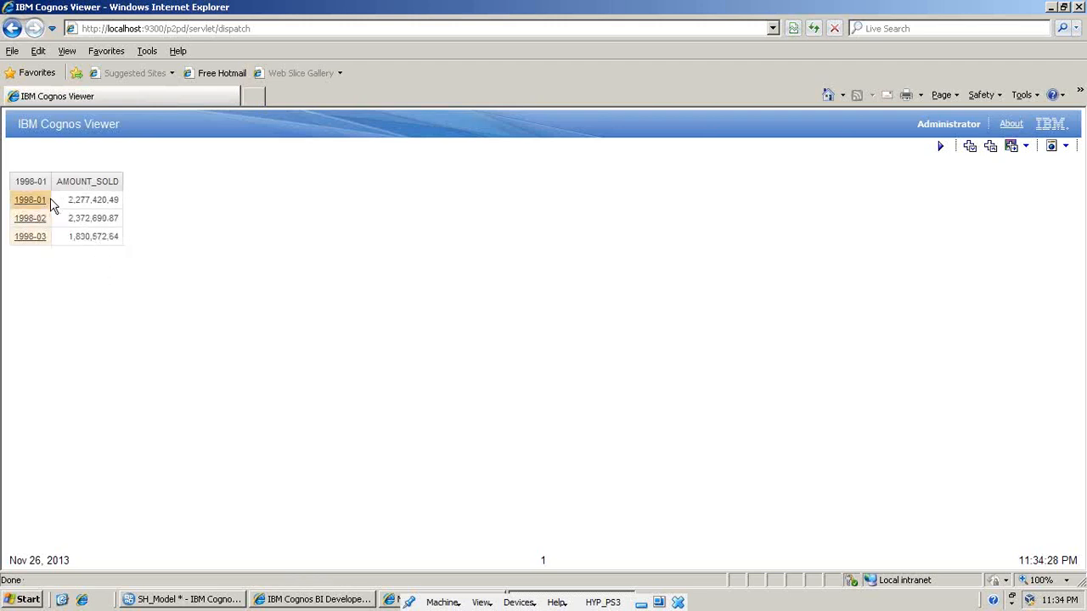
# Drill up from the months of 1998-01 through the 1998 quarters to the years
pyautogui.click(991, 153)
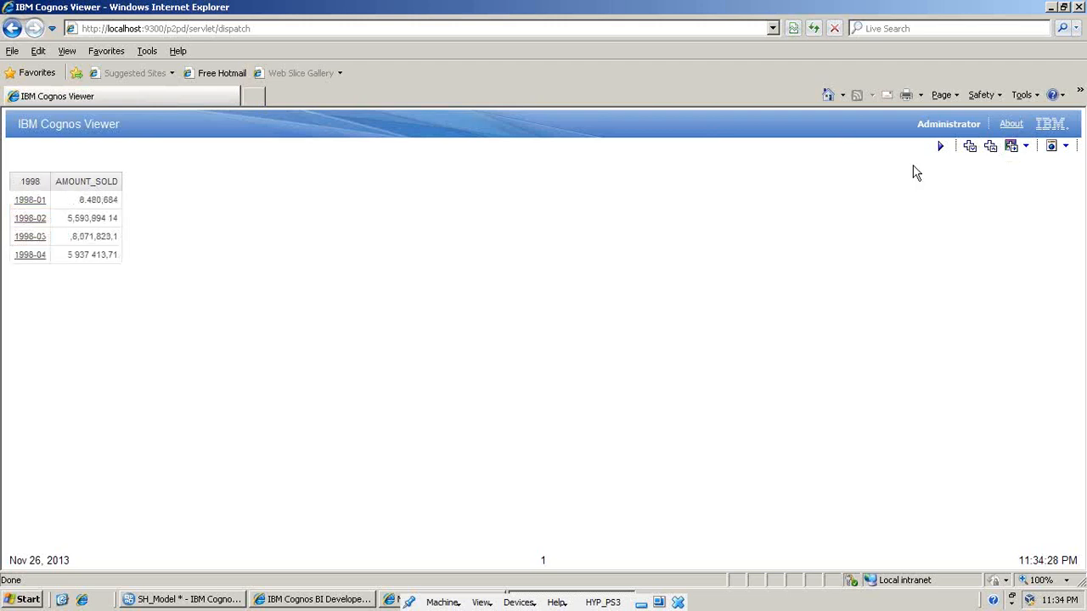
pyautogui.click(46, 201)
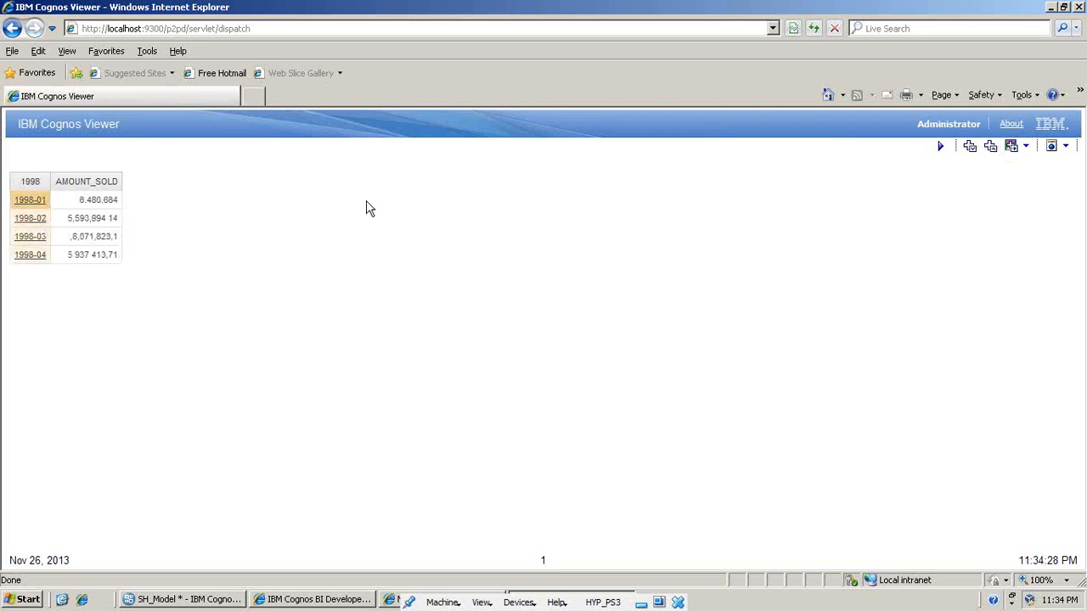
pyautogui.click(999, 149)
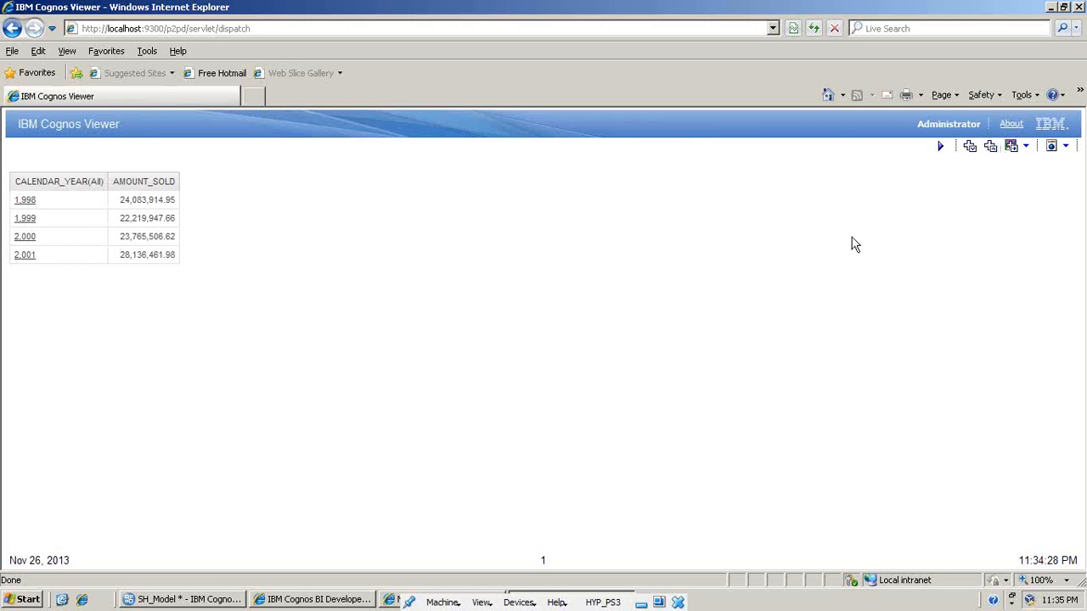
# Return to Report Studio and replace the list's AMOUNT_SOLD column with Ensurance Premium
pyautogui.click(331, 601)
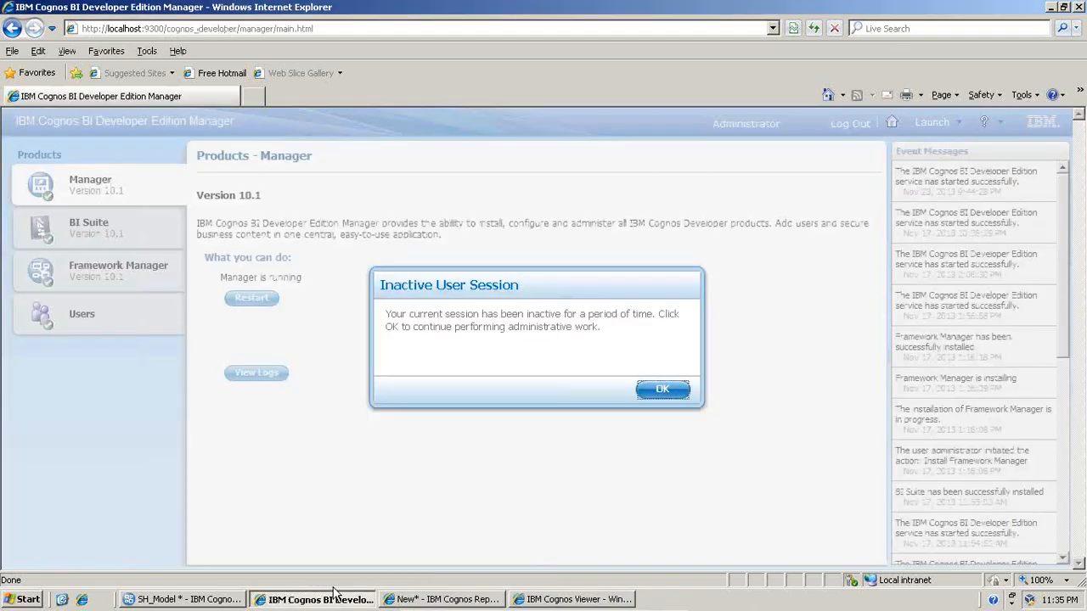
pyautogui.click(663, 390)
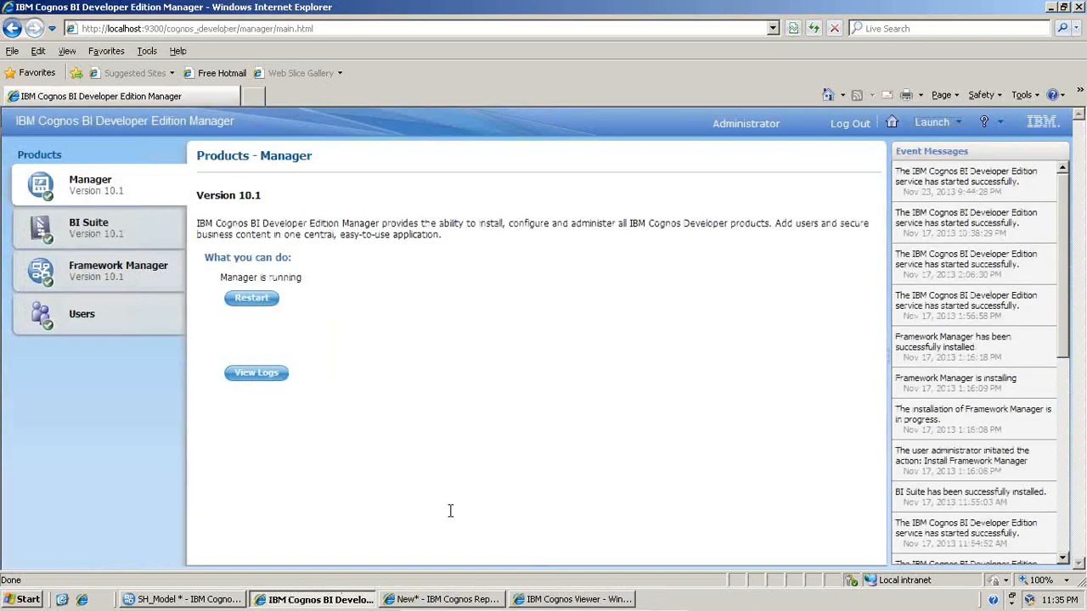
pyautogui.click(433, 600)
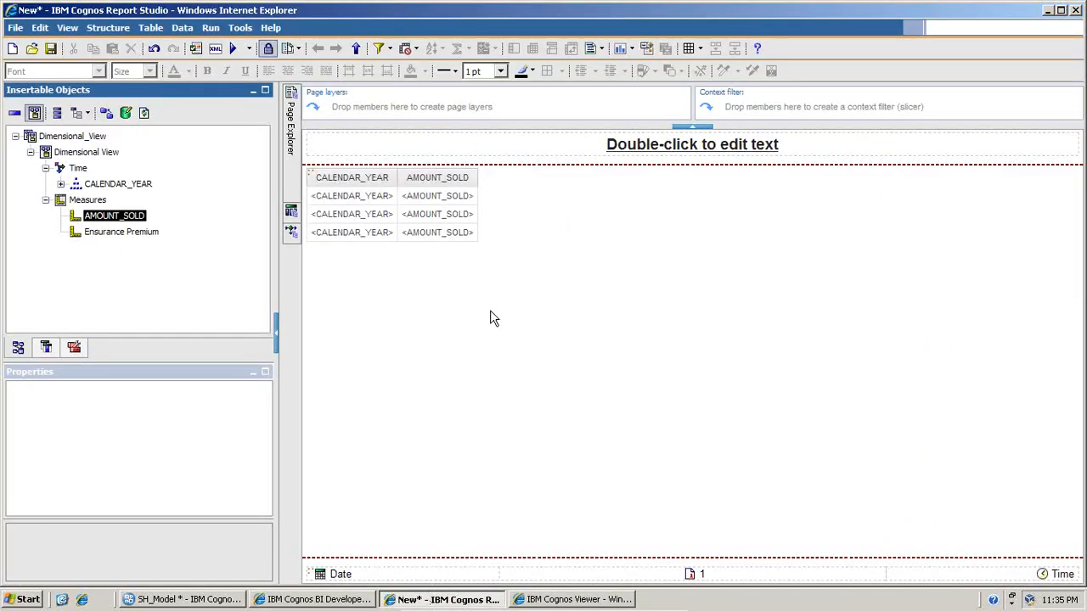
pyautogui.click(463, 232)
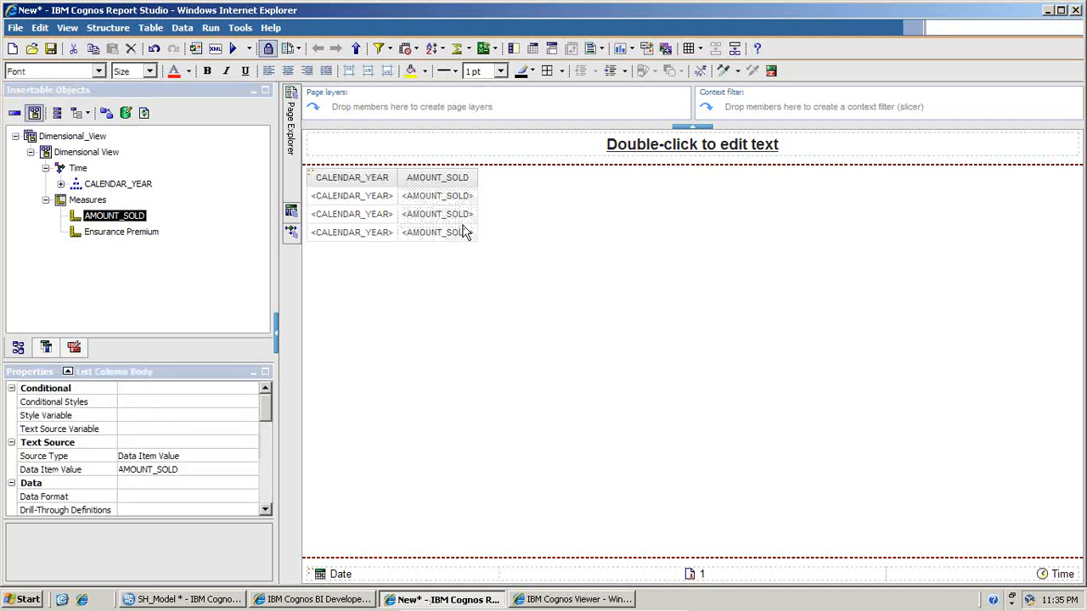
pyautogui.press('Delete')
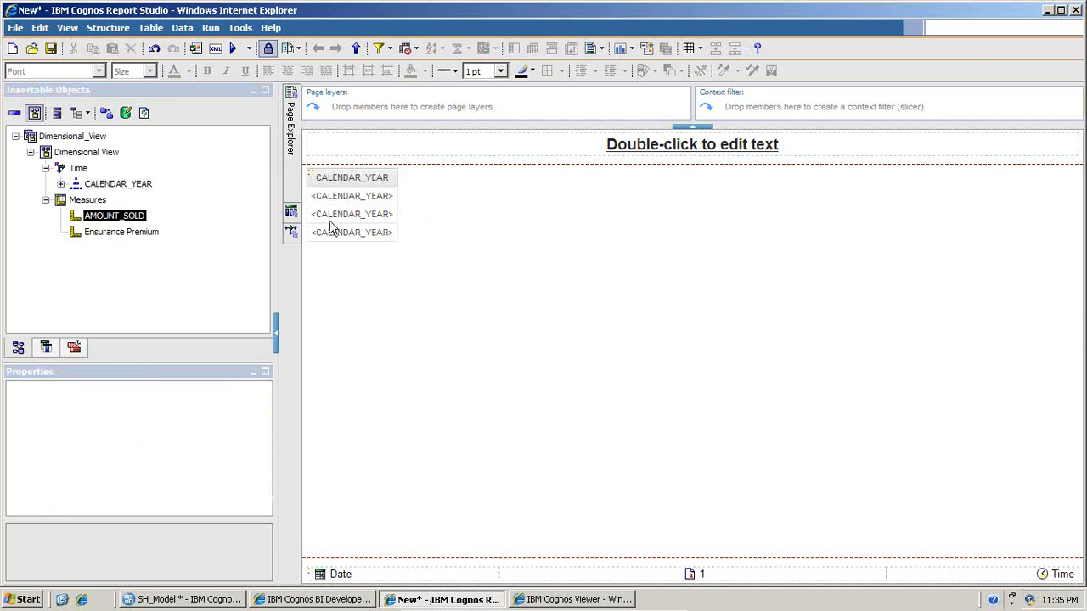
pyautogui.moveTo(118, 233); pyautogui.dragTo(398, 210)
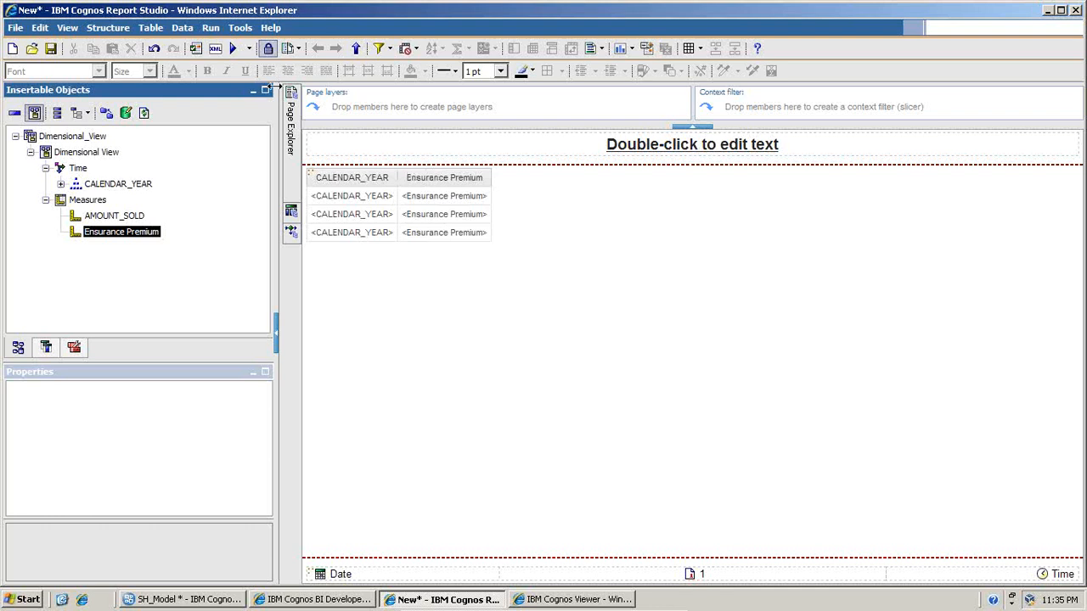
# Run the report and drill down on CALENDAR_YEAR(All) to examine Ensurance Premium by year, especially for 1998
pyautogui.click(231, 49)
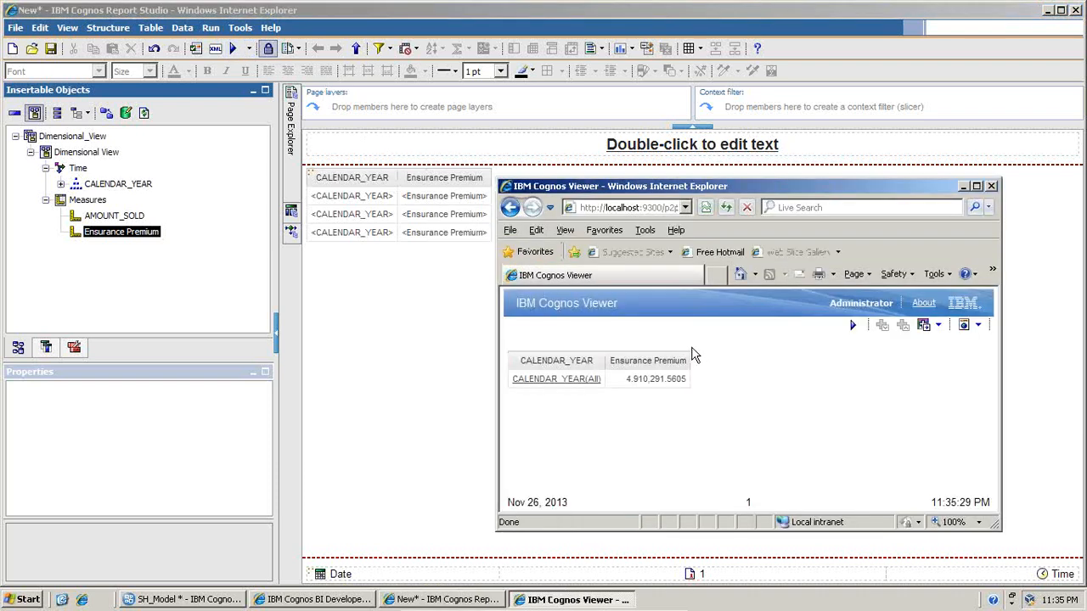
pyautogui.click(588, 384)
pyautogui.click(589, 384)
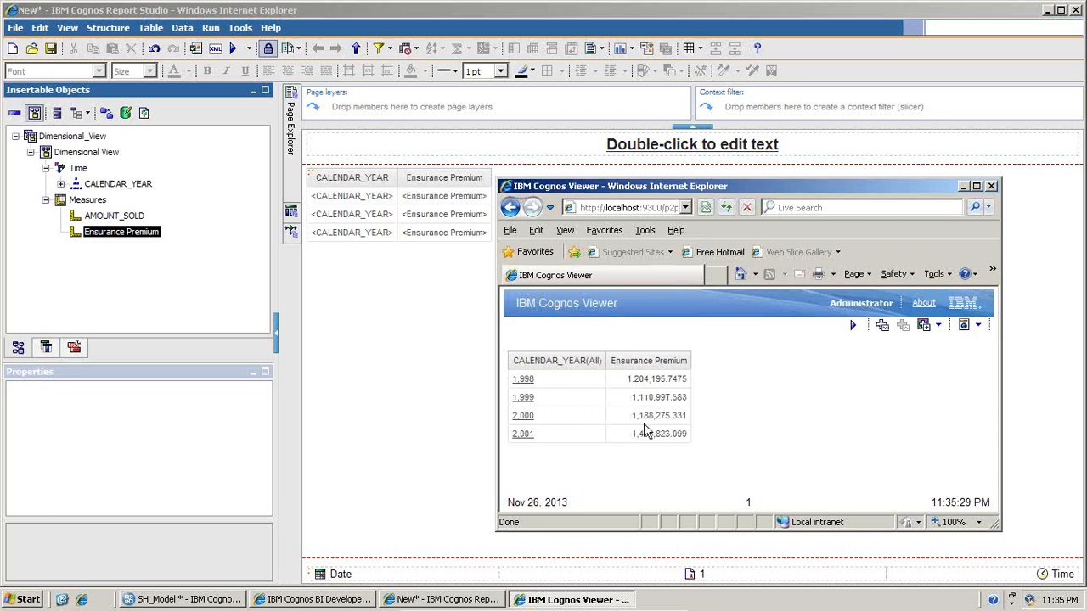
pyautogui.moveTo(626, 384); pyautogui.dragTo(689, 382)
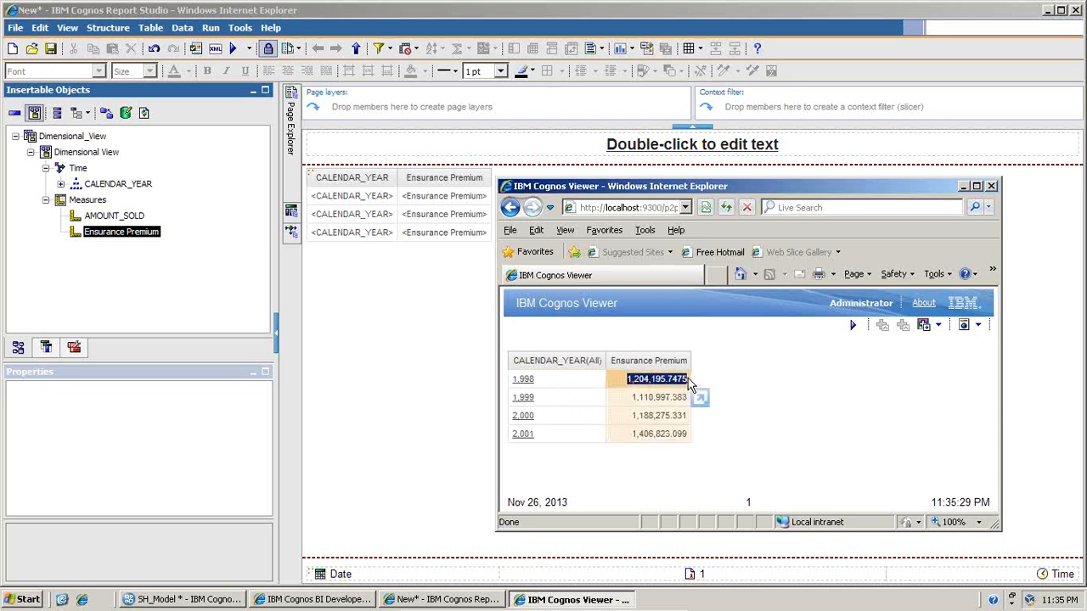
# Drill down on 1998 and examine the Ensurance Premium of its quarters, especially 1998-01
pyautogui.click(526, 385)
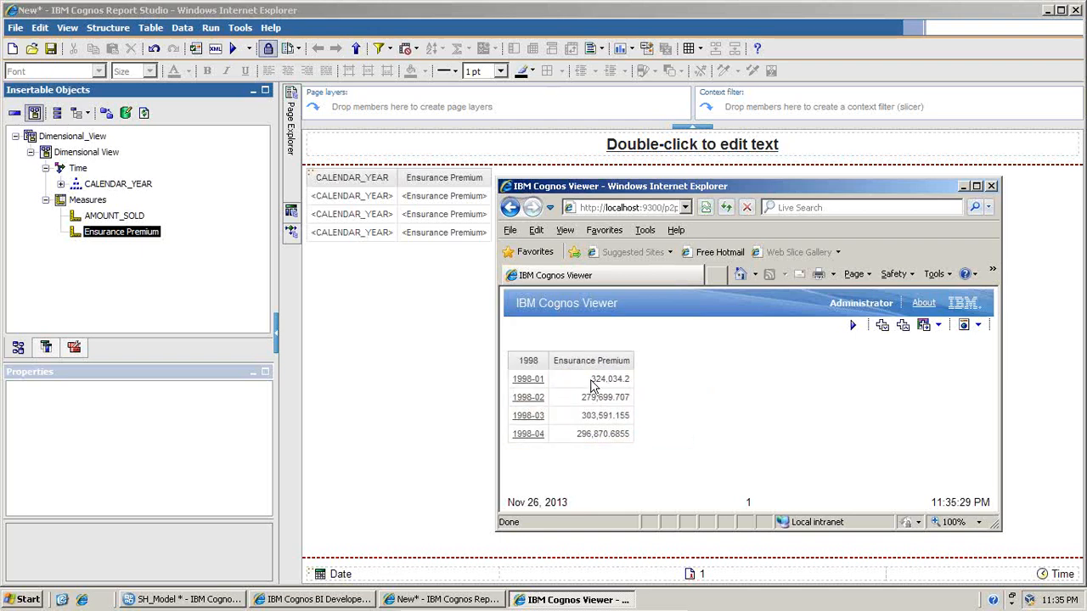
pyautogui.moveTo(590, 379); pyautogui.dragTo(630, 434)
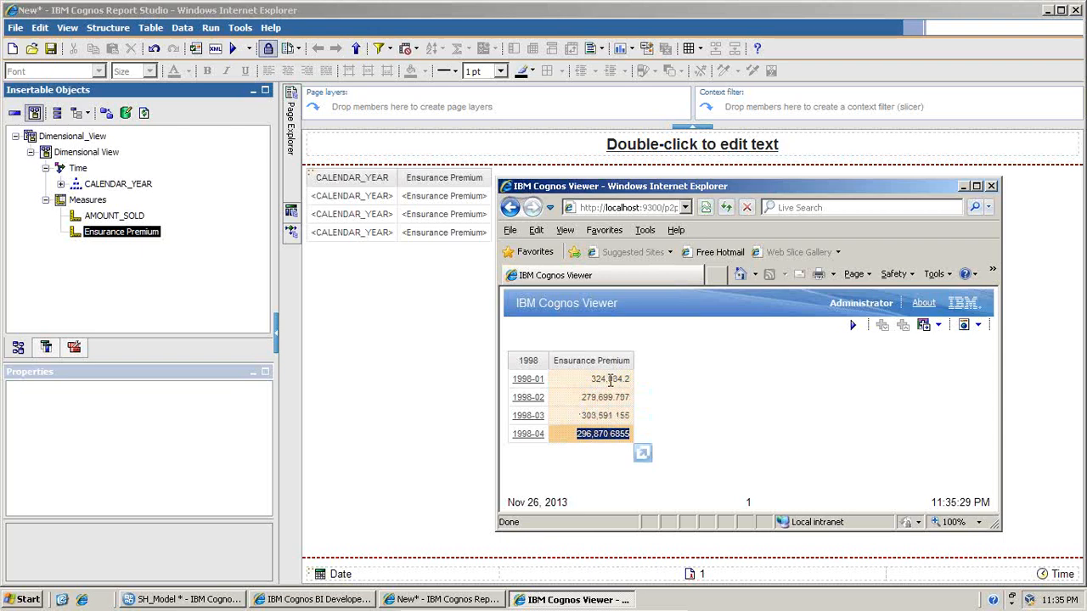
pyautogui.doubleClick(597, 379)
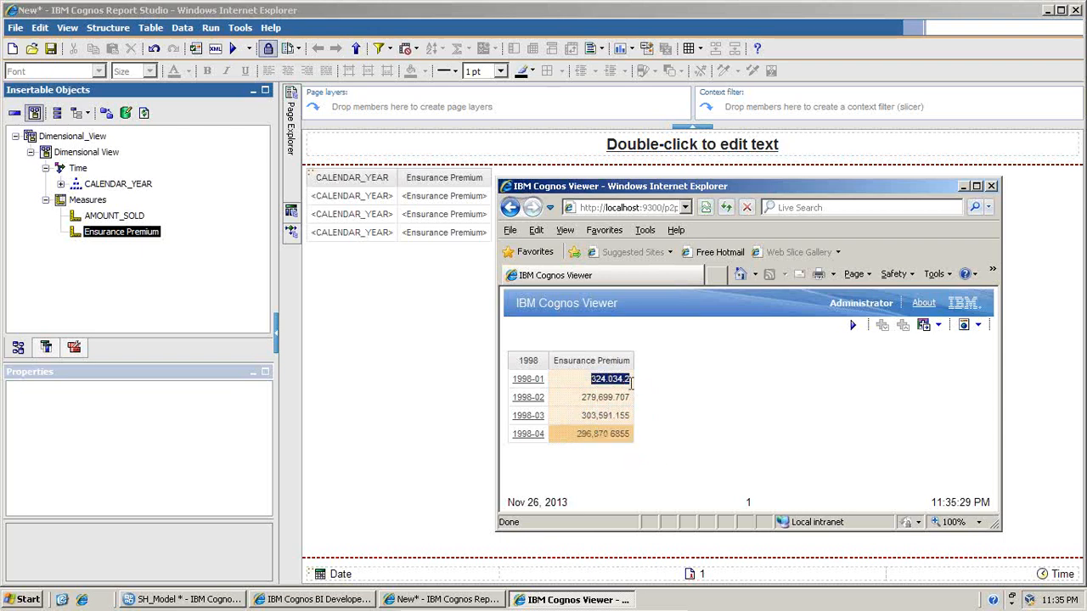
# Drill down on quarter 1998-01 and compare the Ensurance Premium of months 1998-01, 1998-02 and 1998-03
pyautogui.click(534, 382)
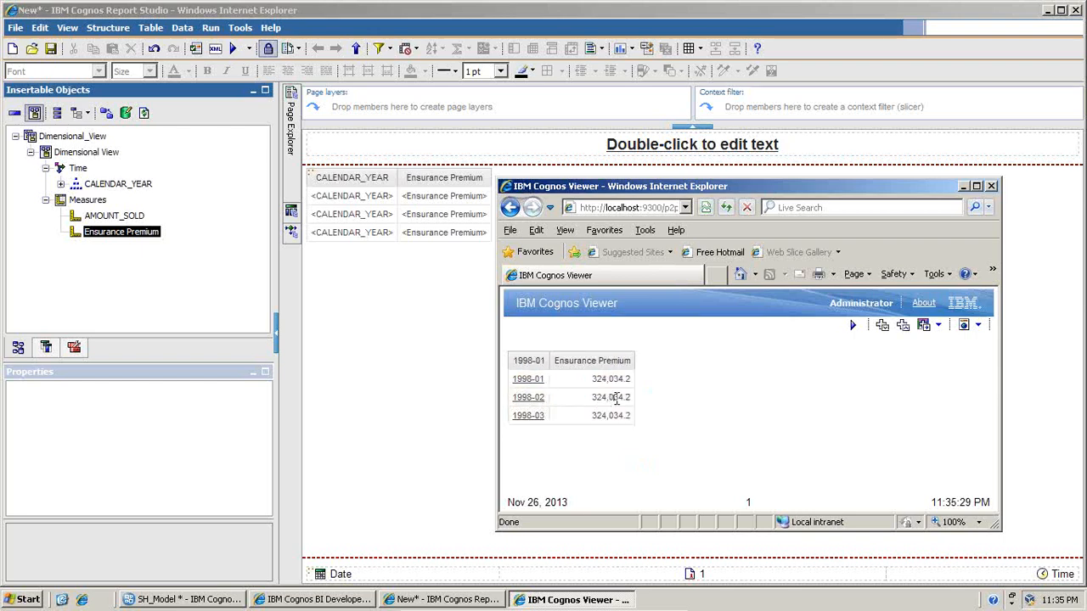
pyautogui.moveTo(600, 379); pyautogui.dragTo(624, 384)
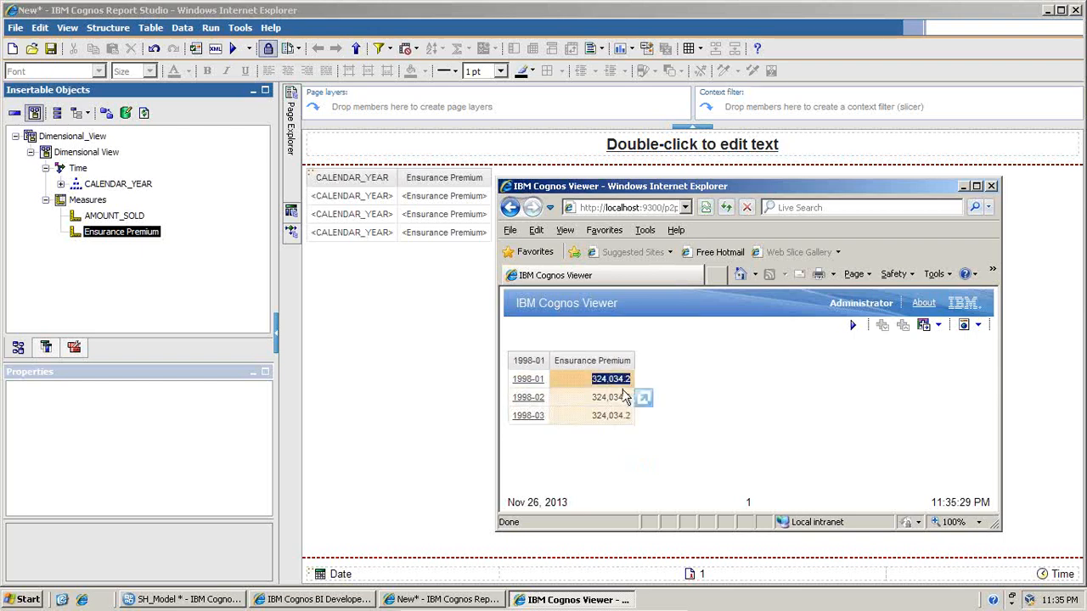
pyautogui.doubleClick(613, 397)
pyautogui.moveTo(592, 416); pyautogui.dragTo(632, 420)
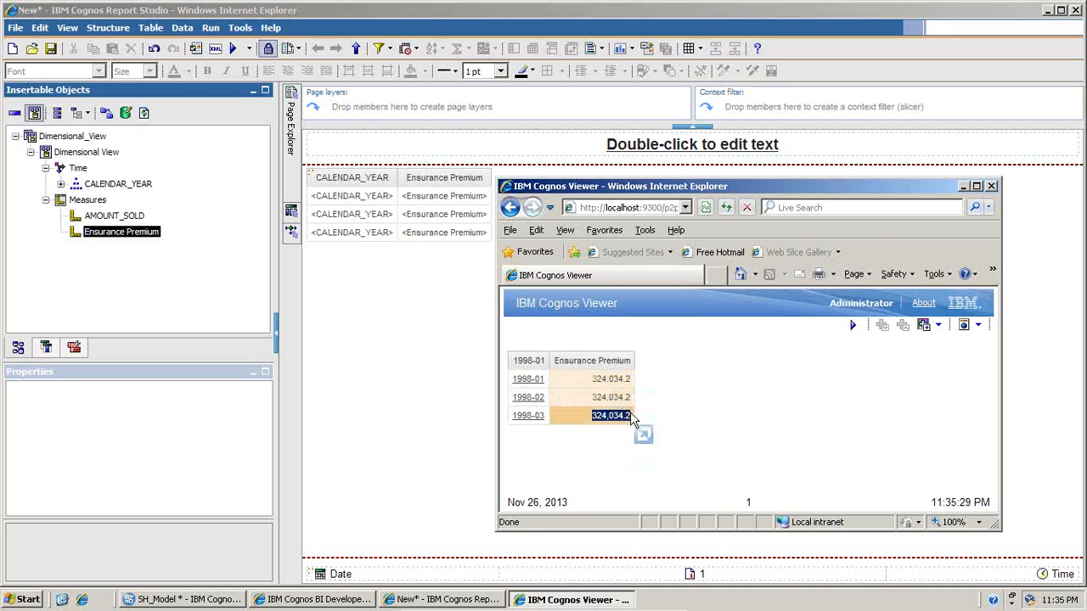